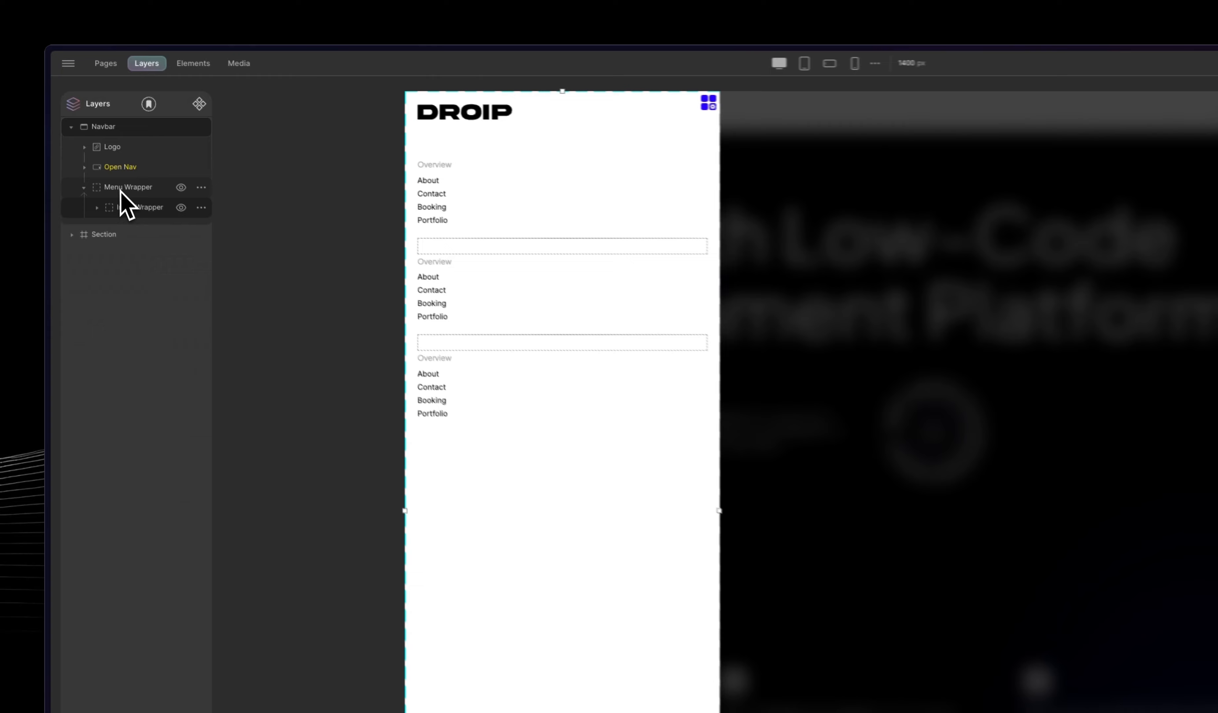
- Add an Icon element inside the Inner Wrapper of the navbar's Menu Wrapper
click(102, 147)
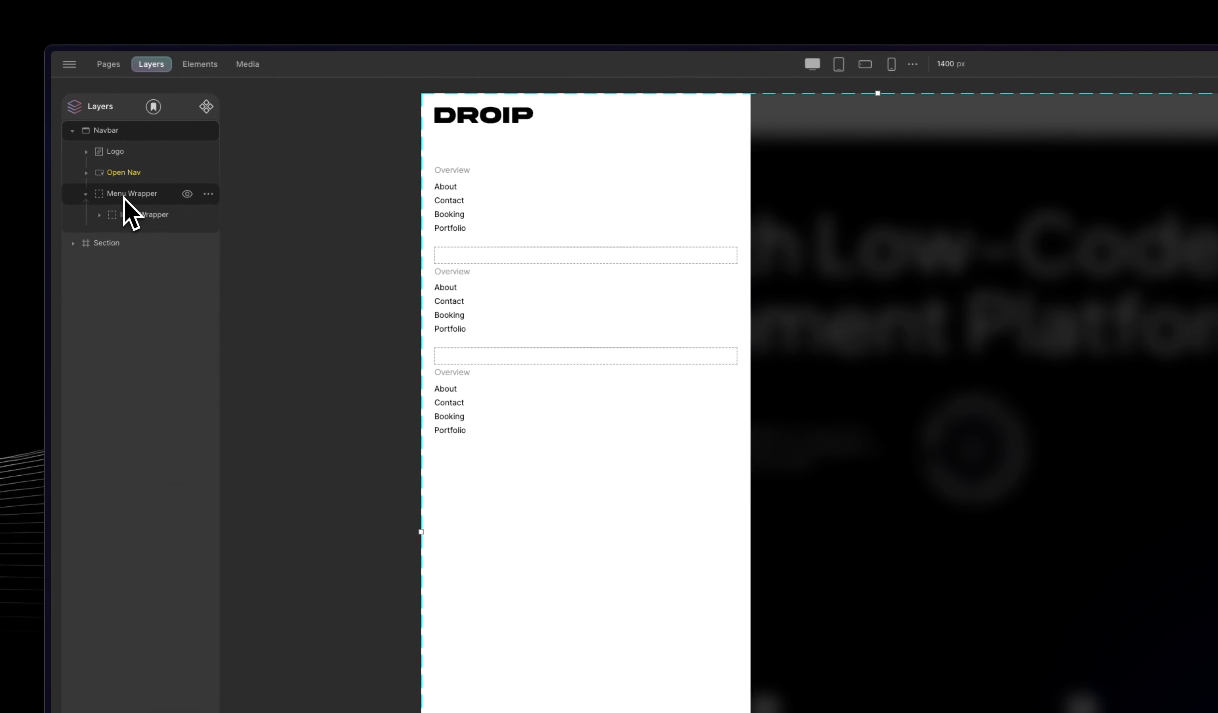
click(106, 220)
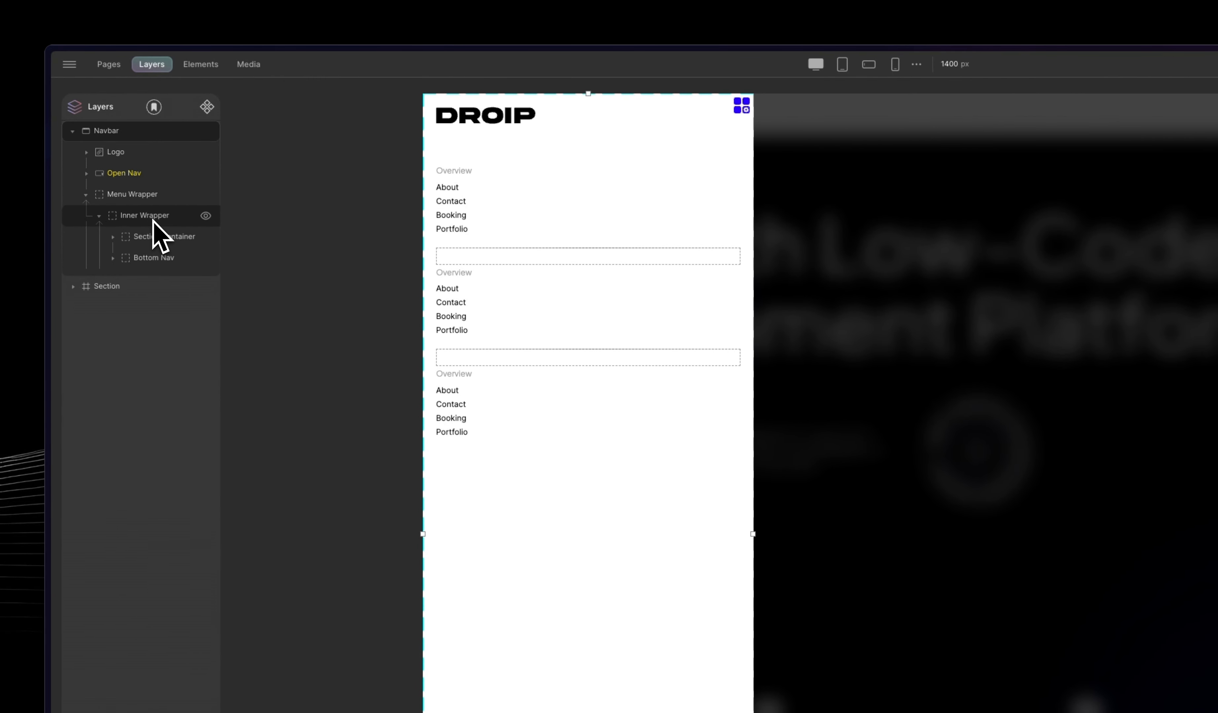
click(206, 66)
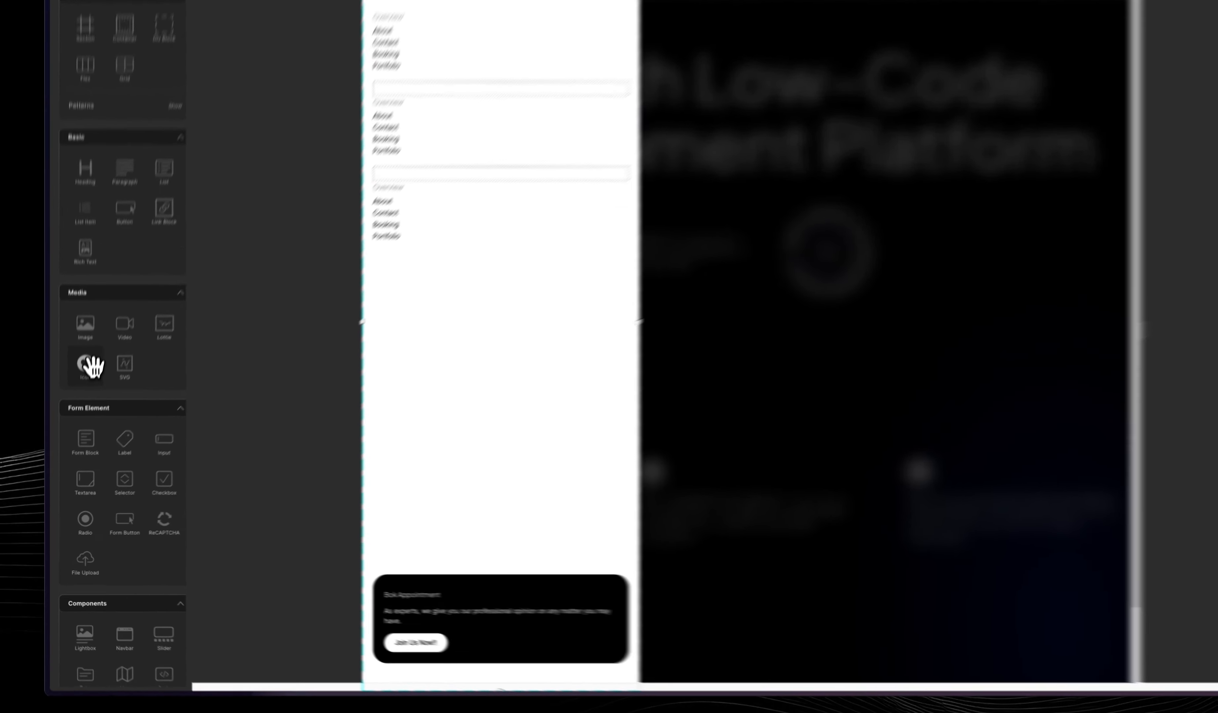
click(78, 402)
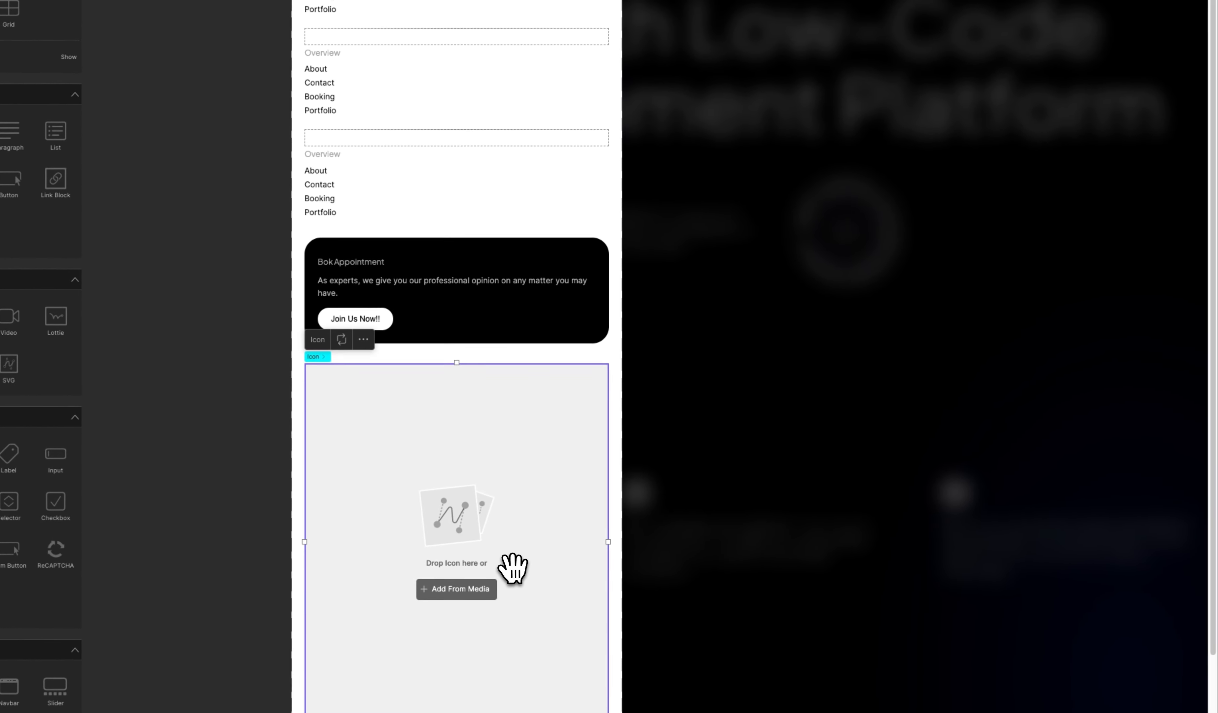
- Fill the new icon placeholder with the black "close" icon from the Mono Icons library
click(457, 592)
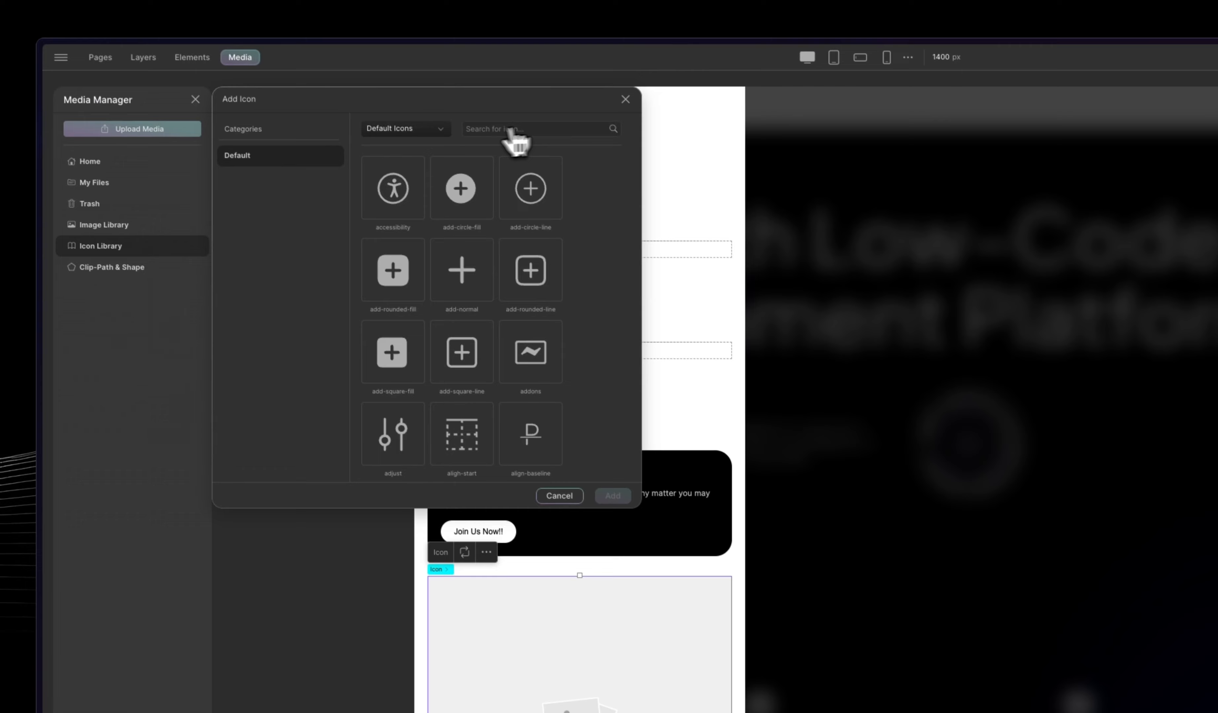
click(402, 129)
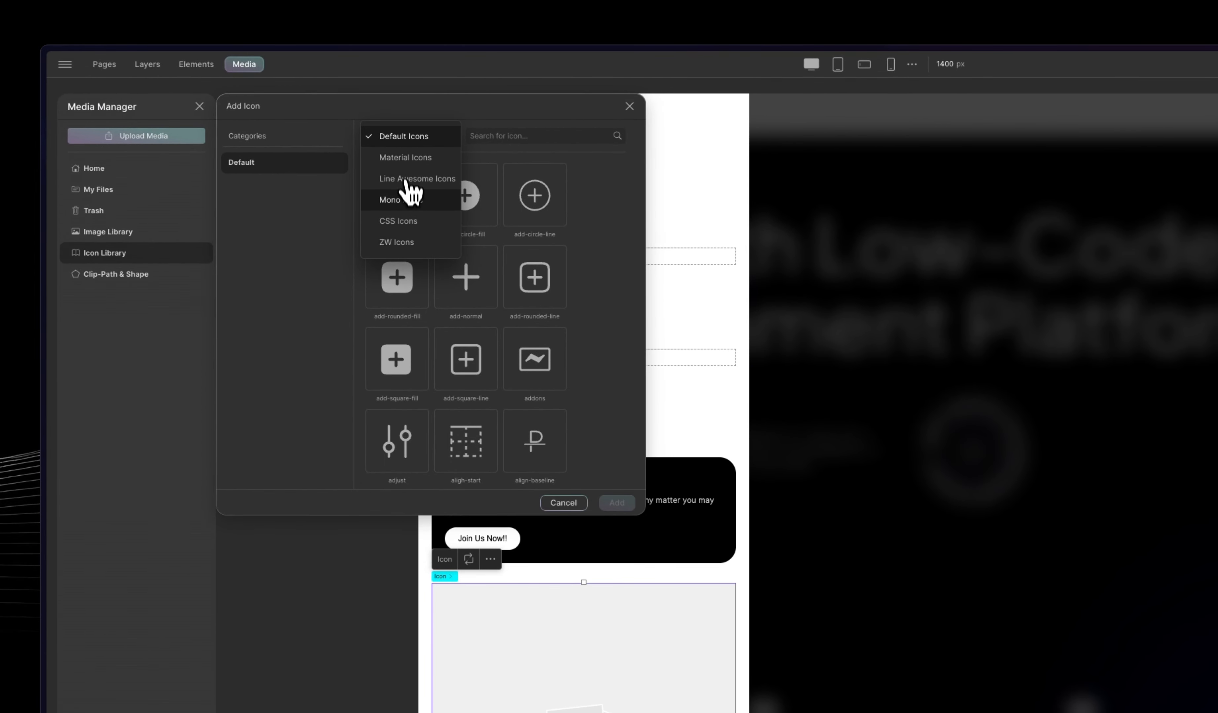
click(409, 198)
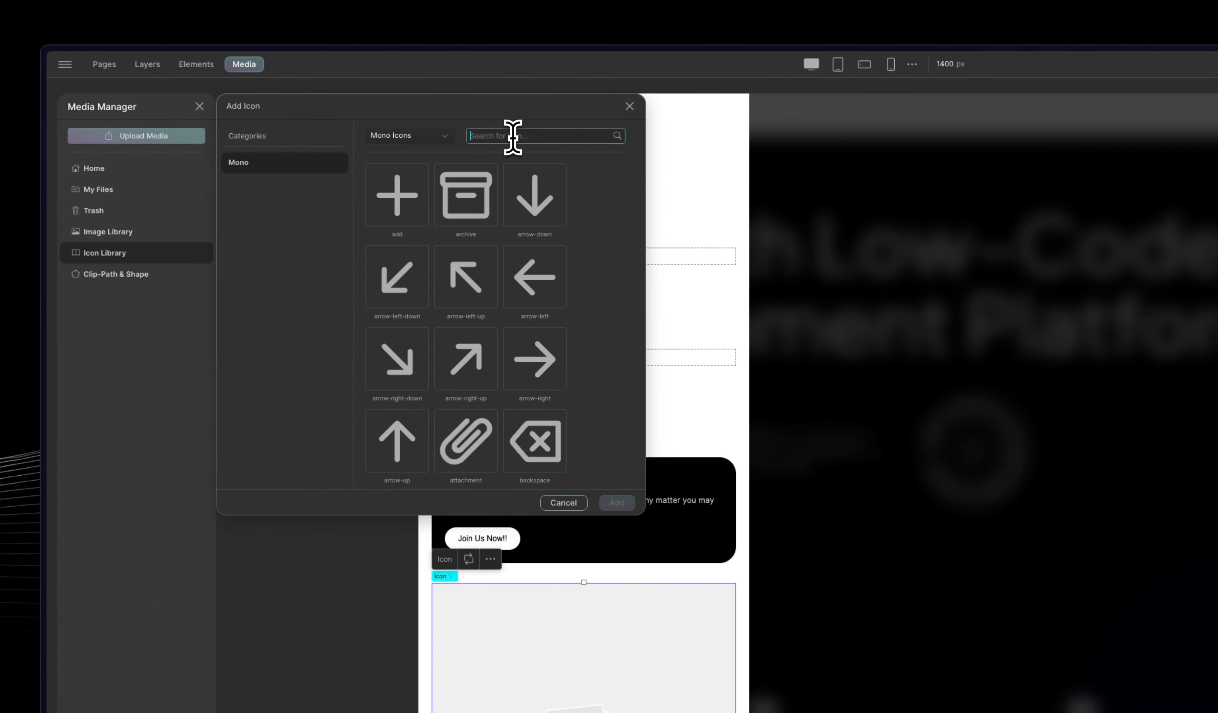
text(menu)
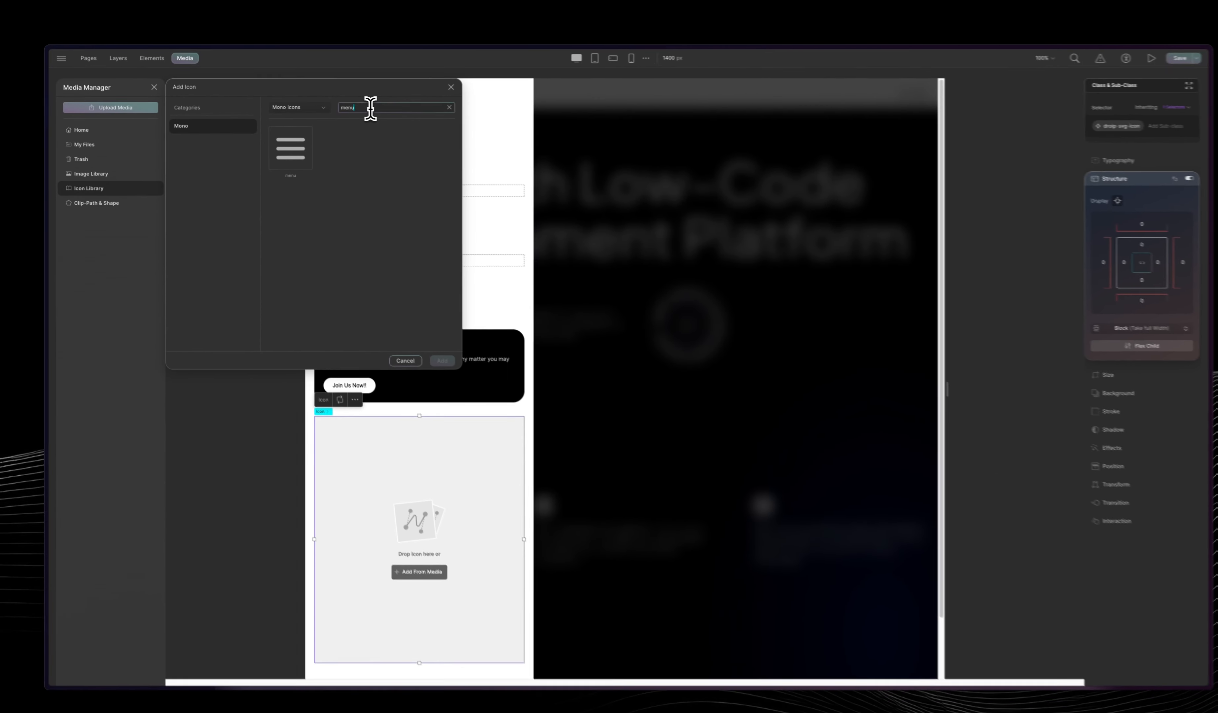
key(BackSpace)
key(BackSpace)
key(BackSpace)
text(close)
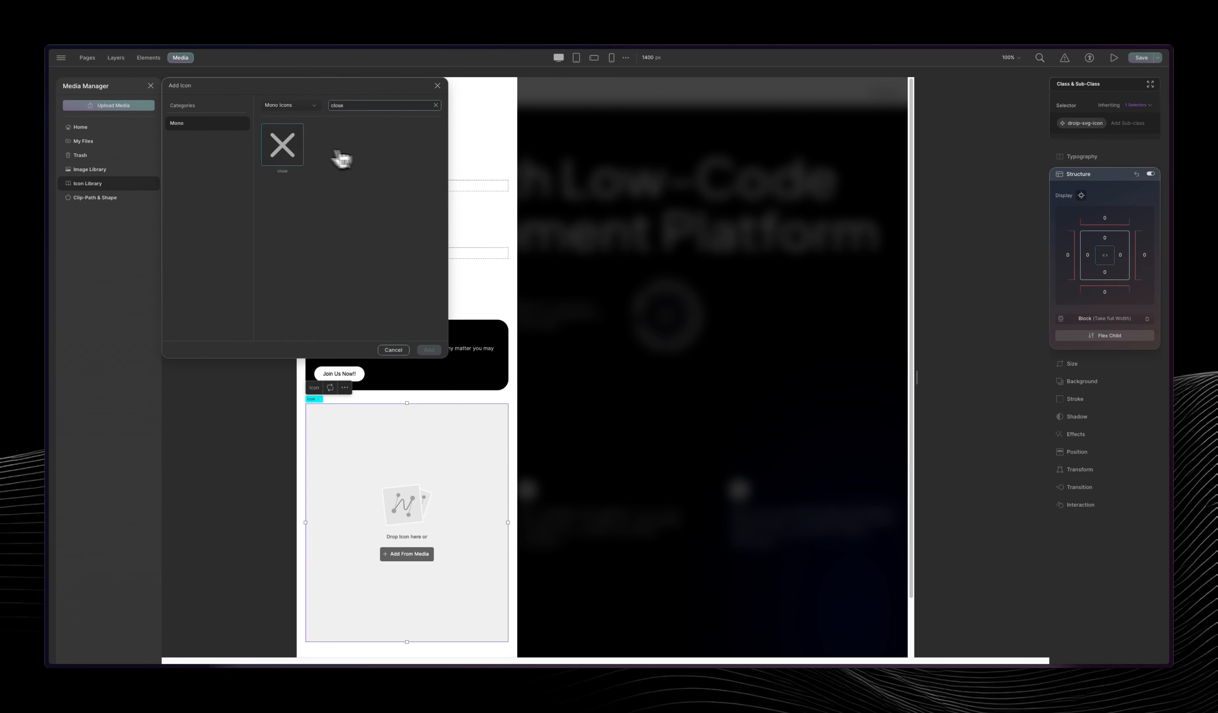
click(286, 146)
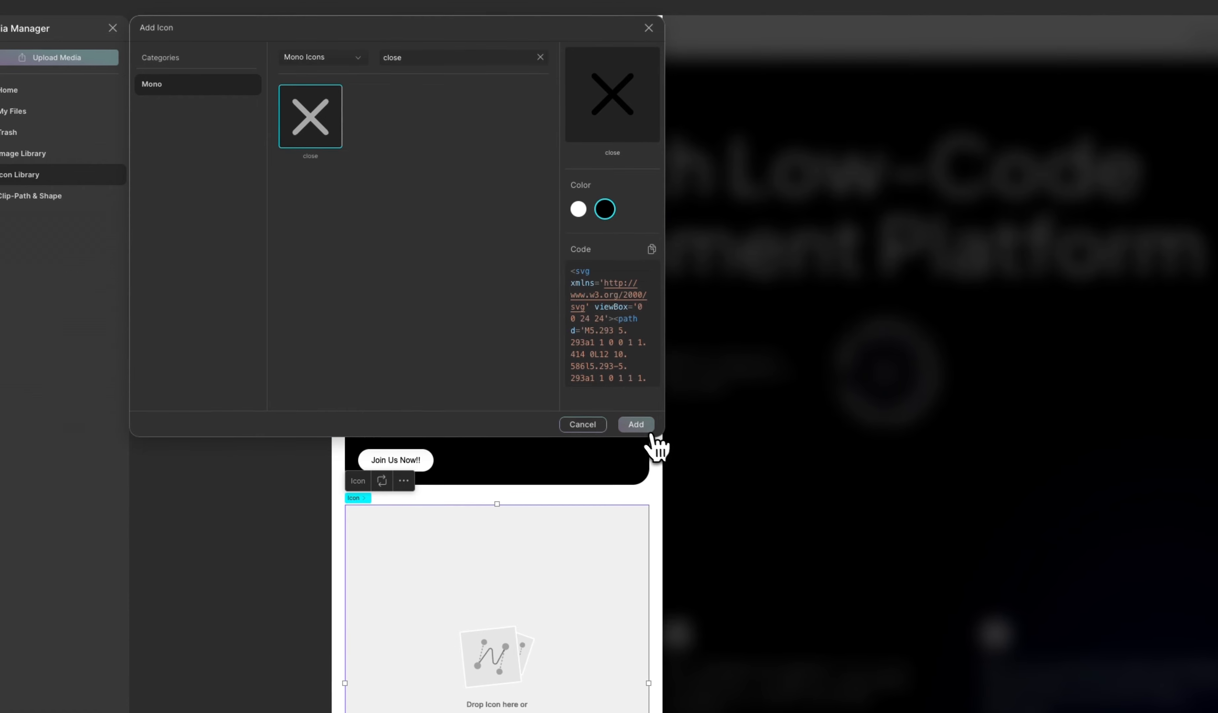
click(646, 427)
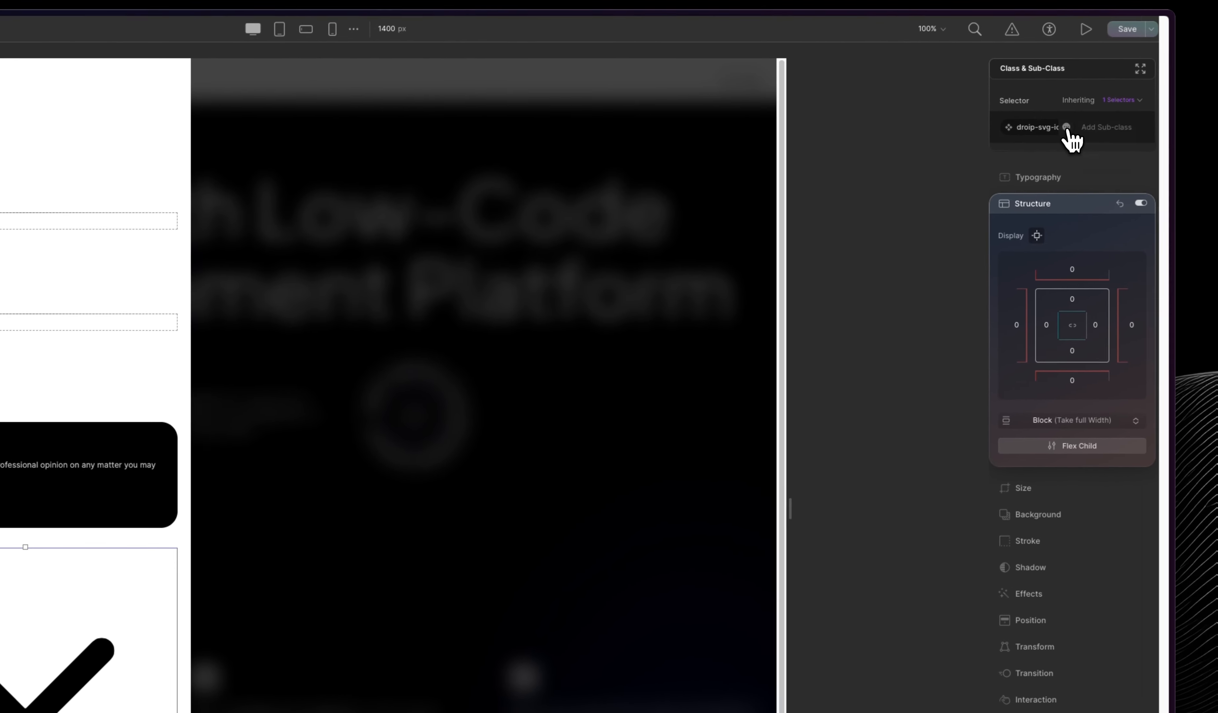
- Detach the droip-svg-icon class from the close icon and assign it the class nav-close
click(1070, 128)
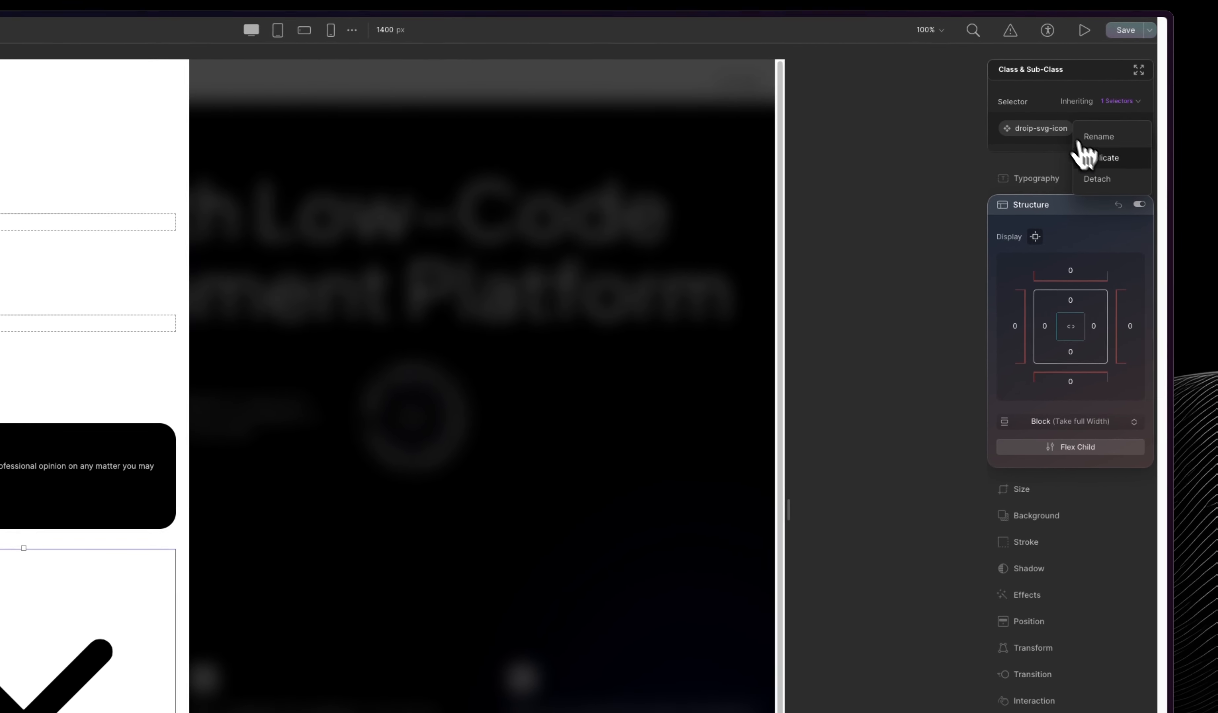
click(1097, 179)
click(1050, 128)
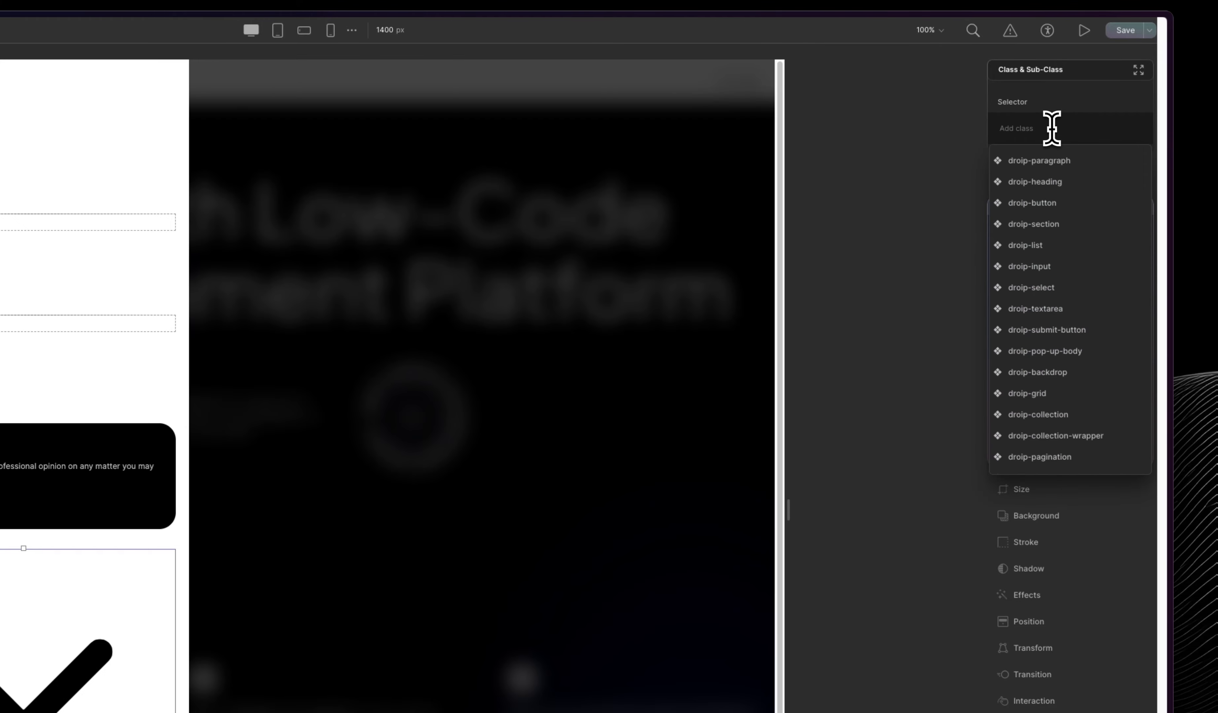
text(nav-close)
key(Return)
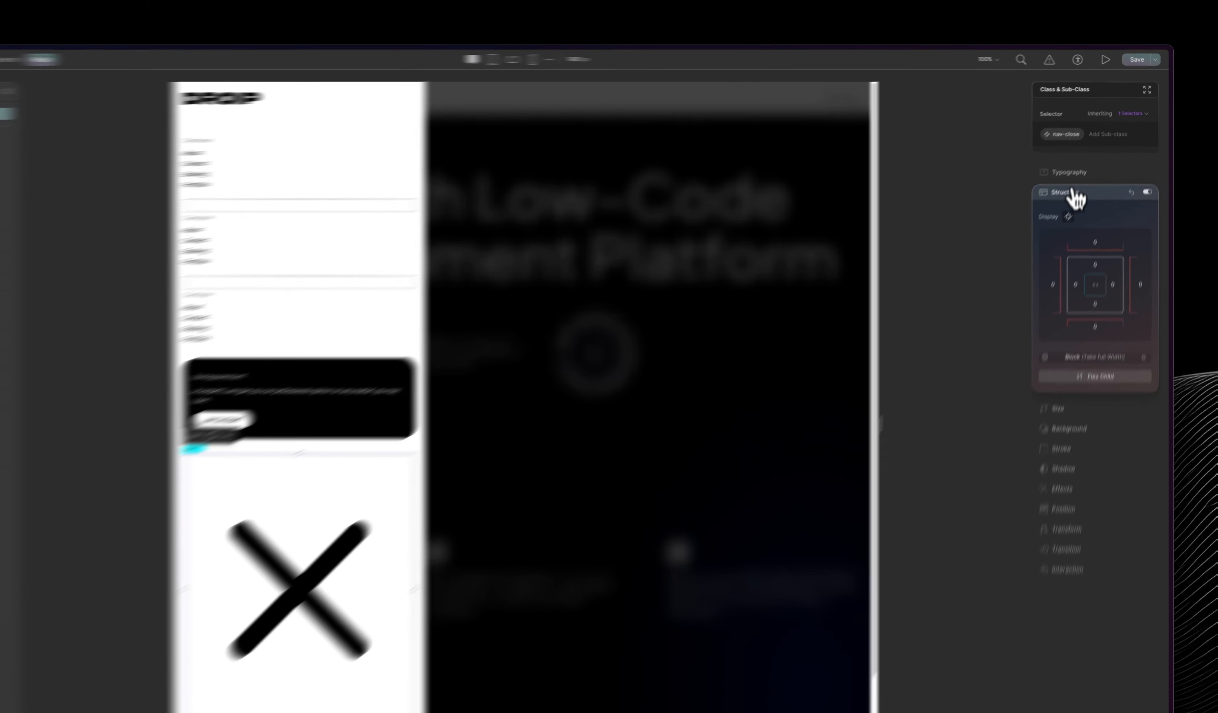
- Set the close icon's width to 32 px and its height to fit-content
click(1078, 174)
click(1071, 192)
click(1032, 297)
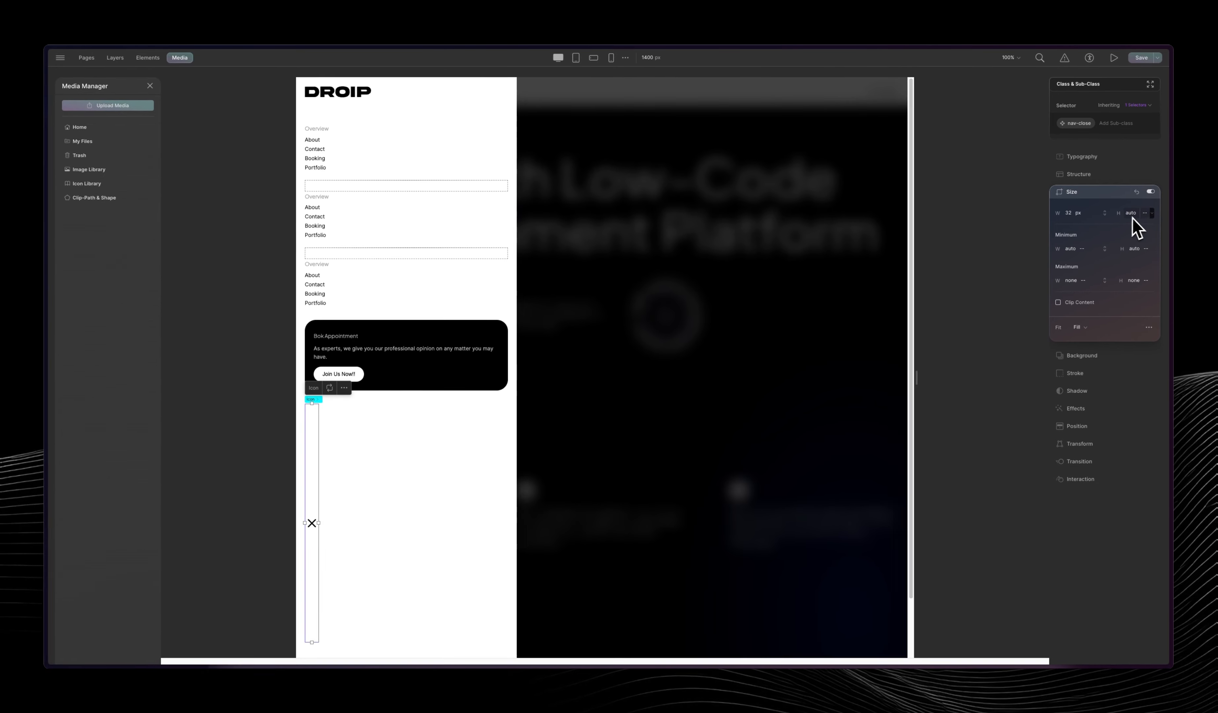
click(1146, 213)
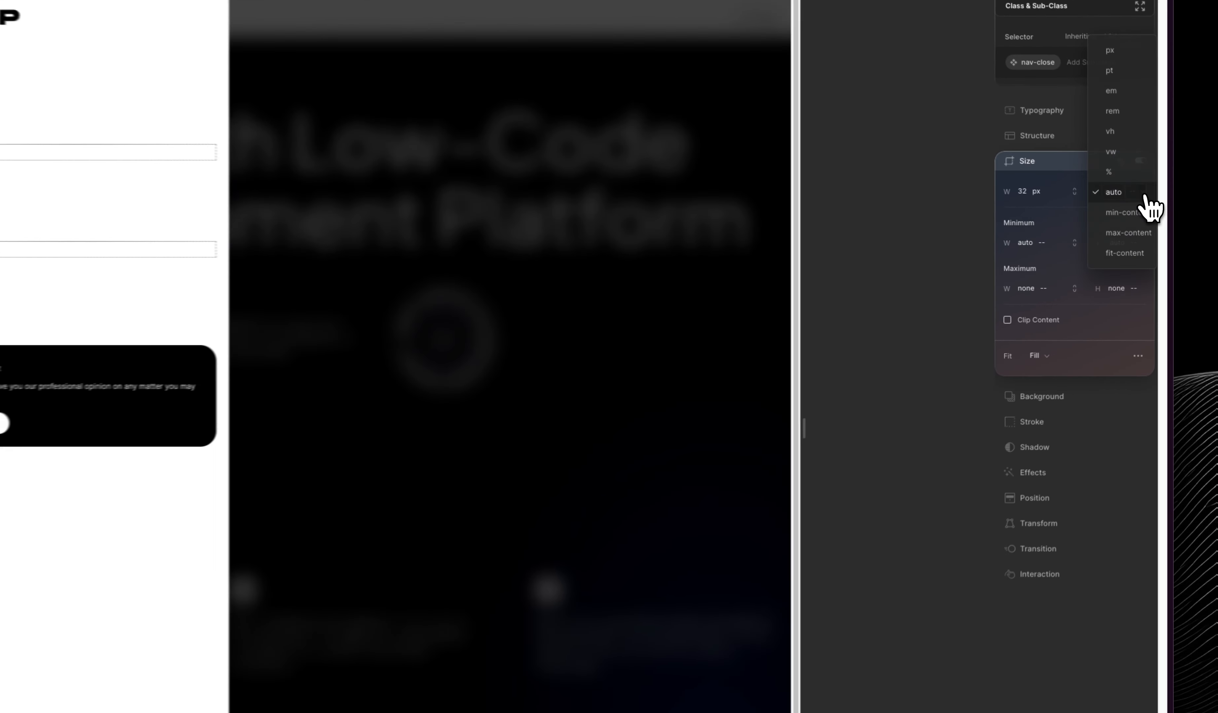
click(1148, 256)
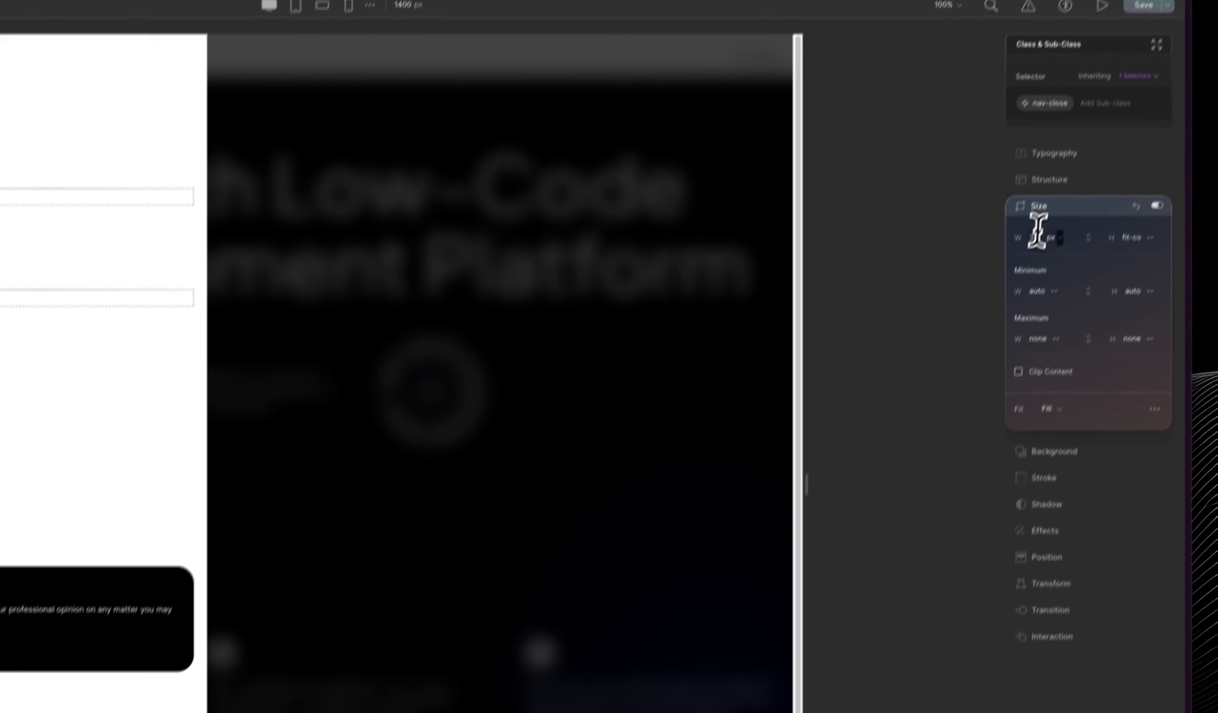
- Enlarge the close icon by setting its width to 42 px
click(1174, 65)
text(4)
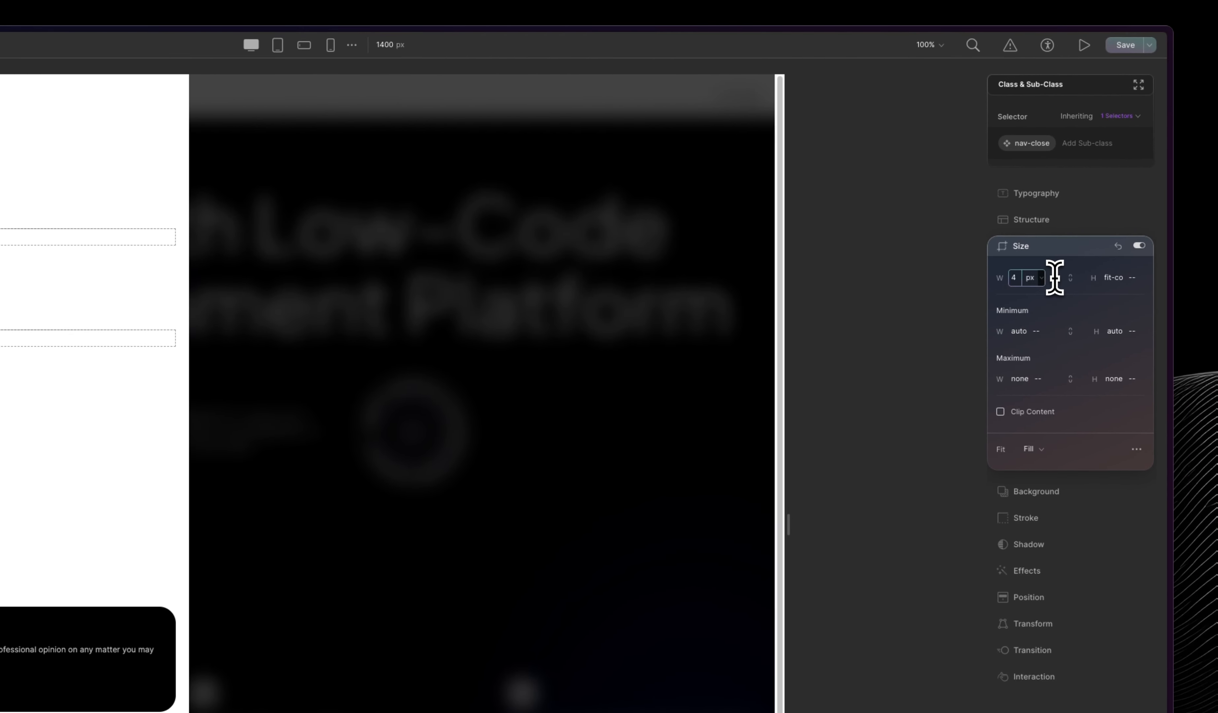
text(2)
key(Return)
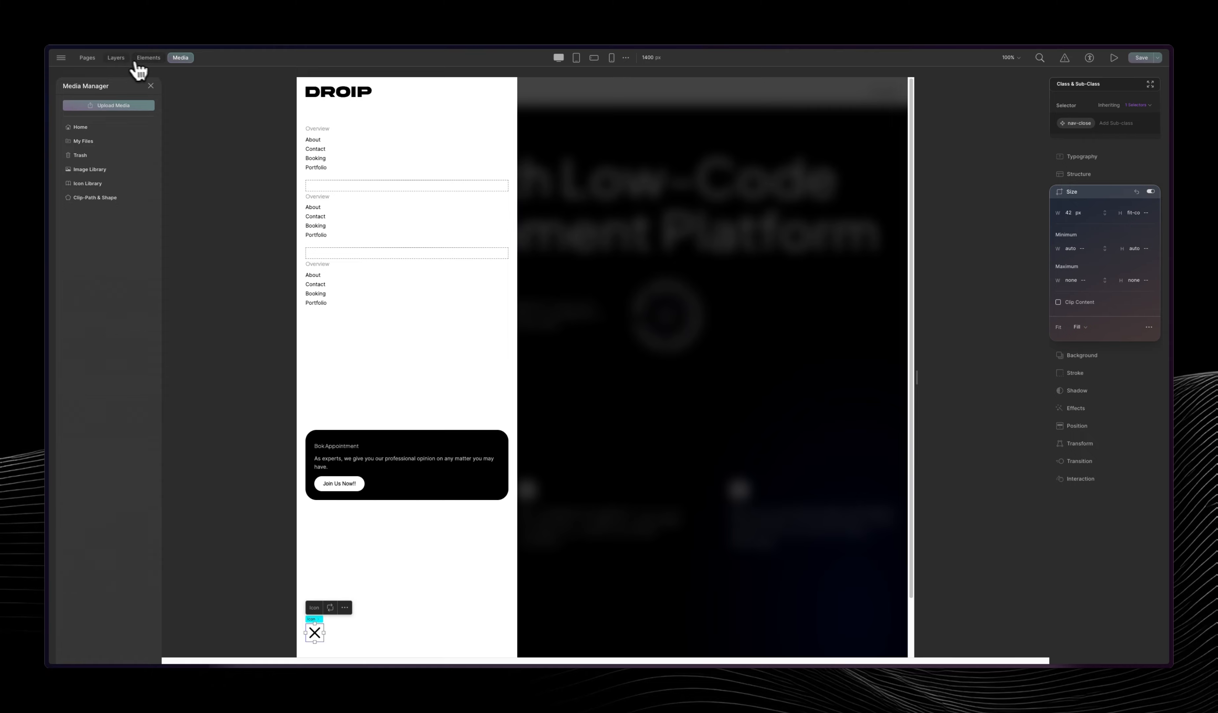
- Rename the close icon's layer as Close Nav
click(125, 59)
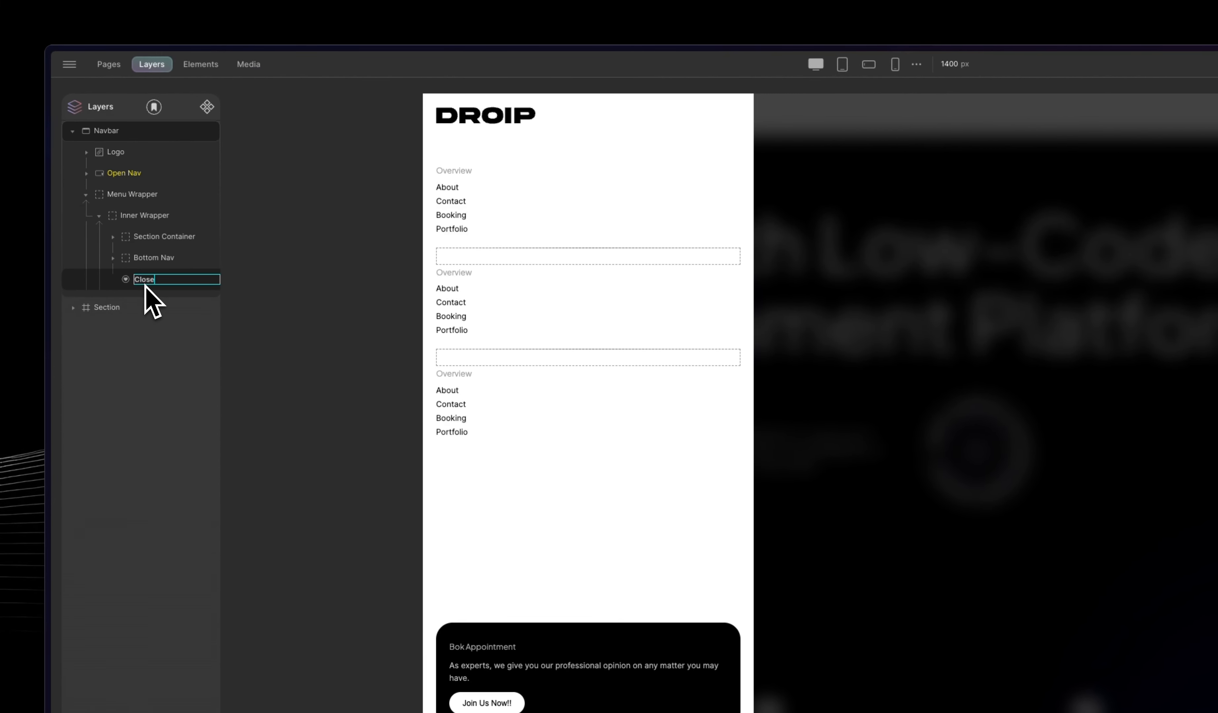
click(145, 285)
text(Close Nav)
key(Return)
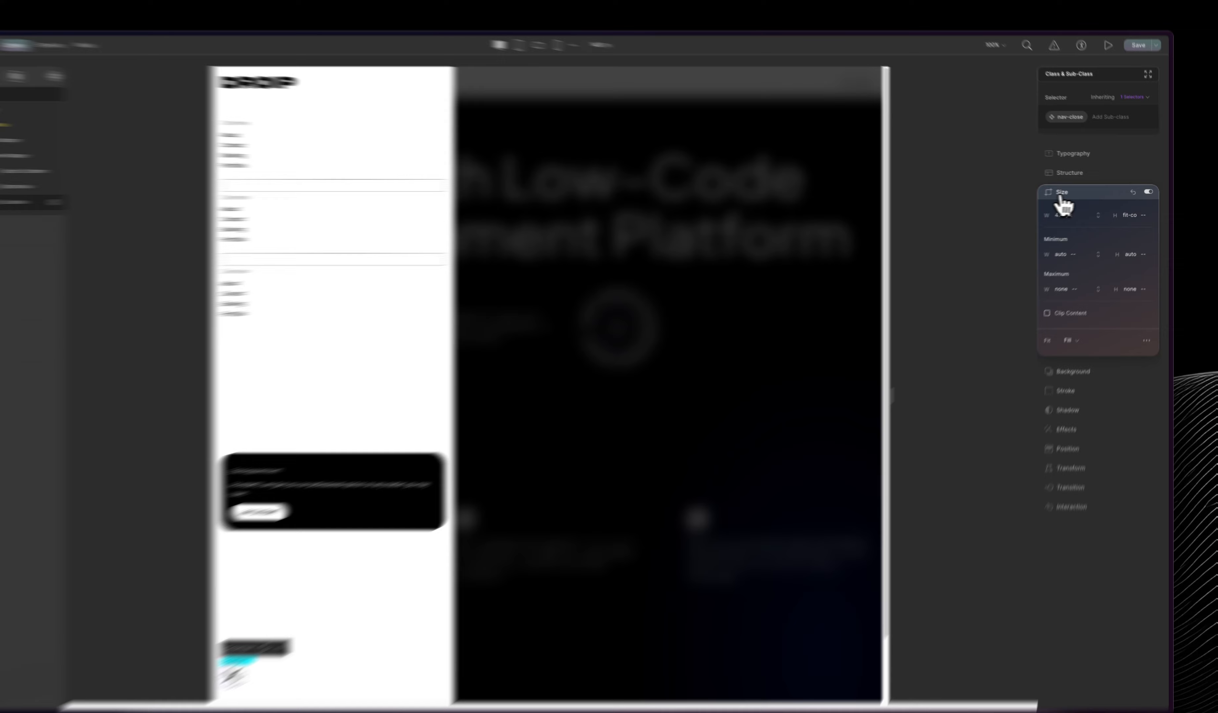
- Set the Close Nav icon's position to Absolute, anchored to the top-right corner
click(1078, 193)
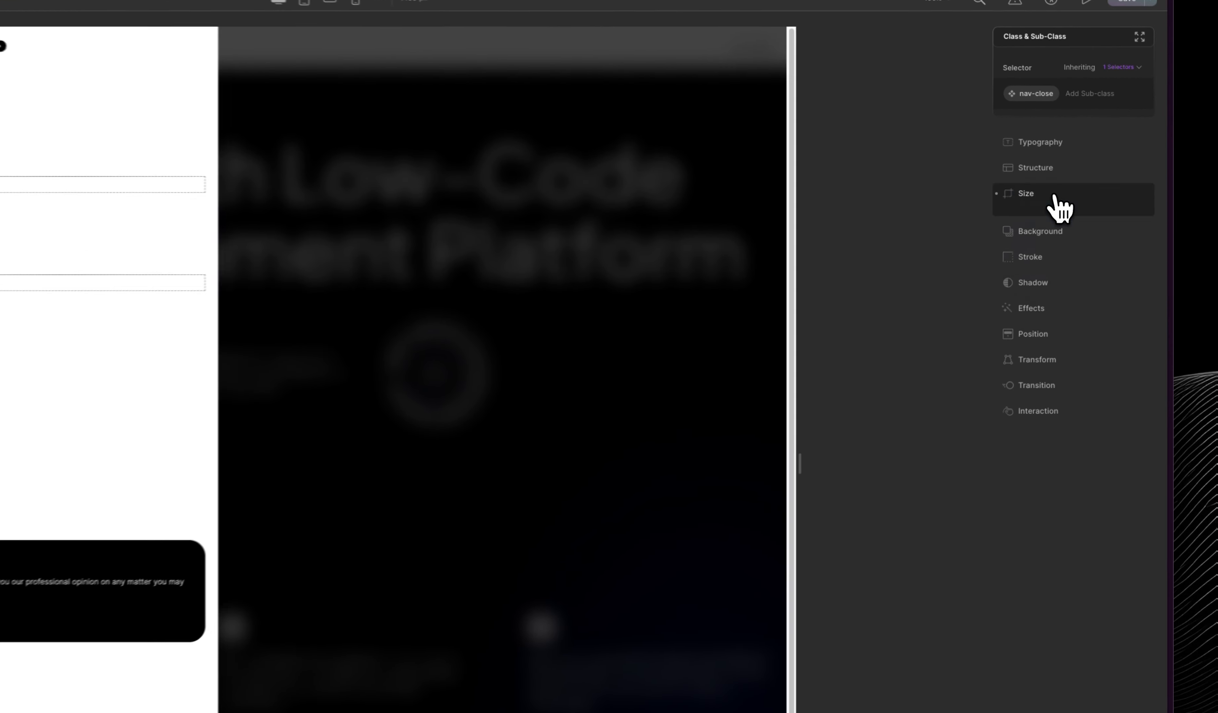
click(1055, 333)
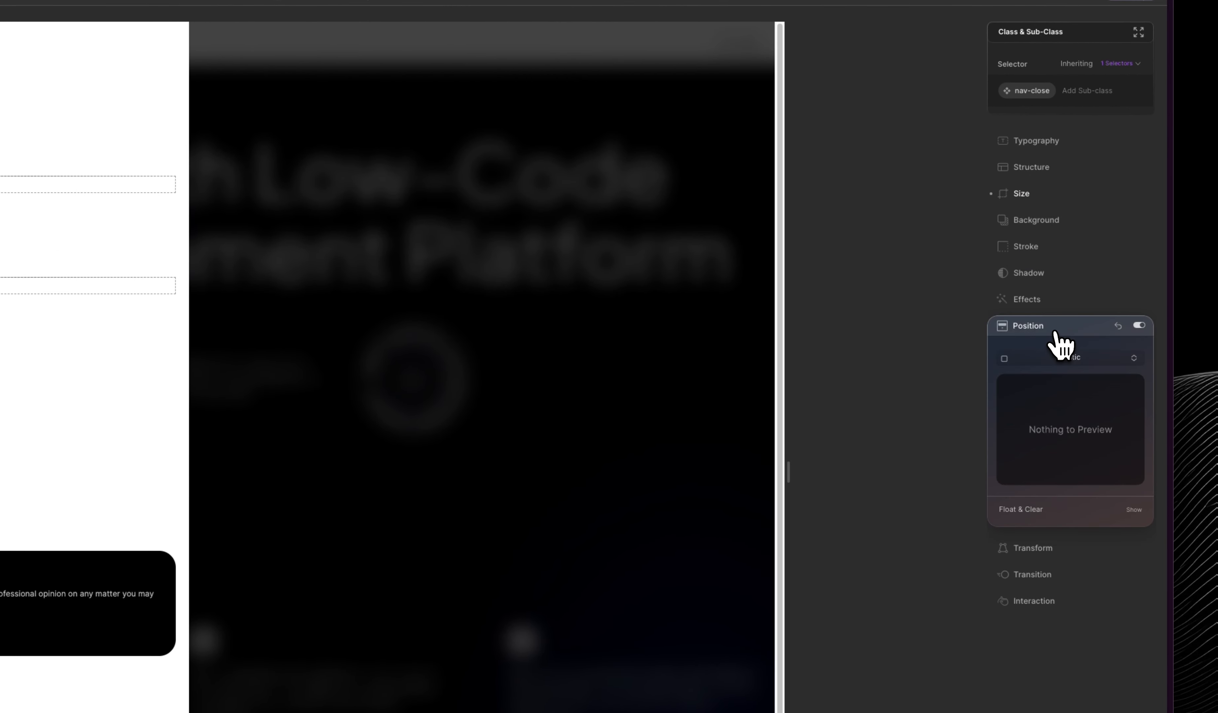
click(1070, 367)
click(1054, 431)
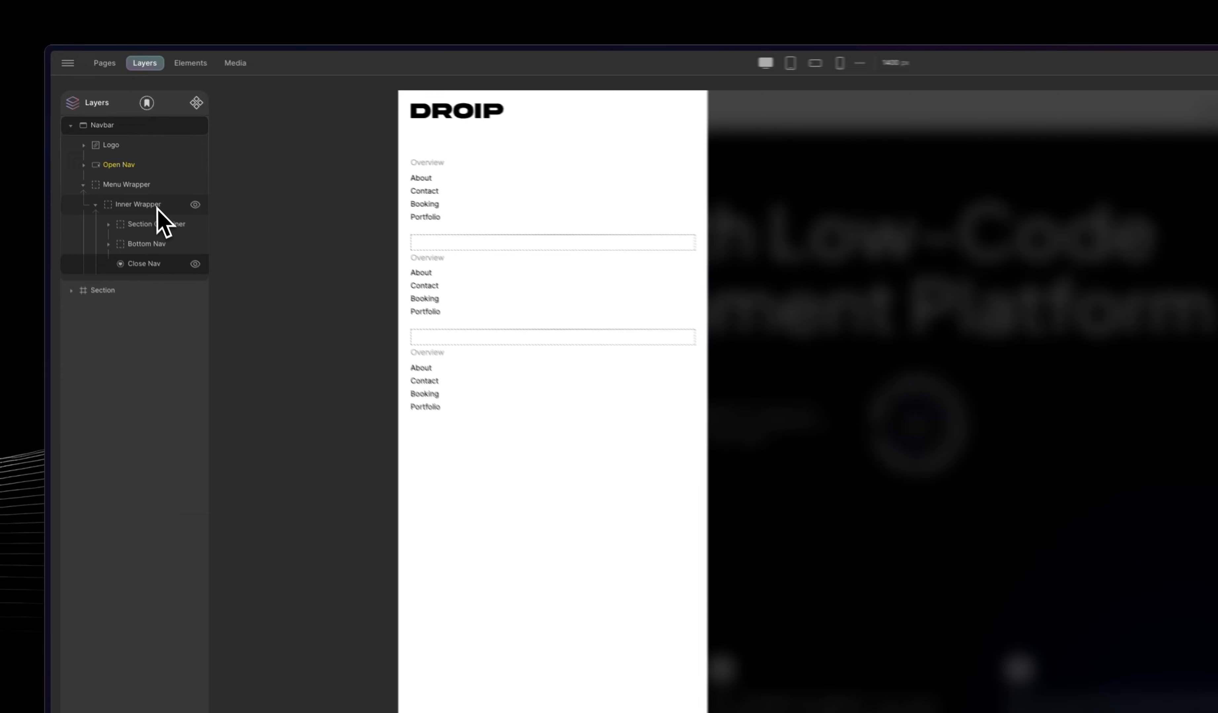
- Set the Inner Wrapper's position to Relative
click(124, 160)
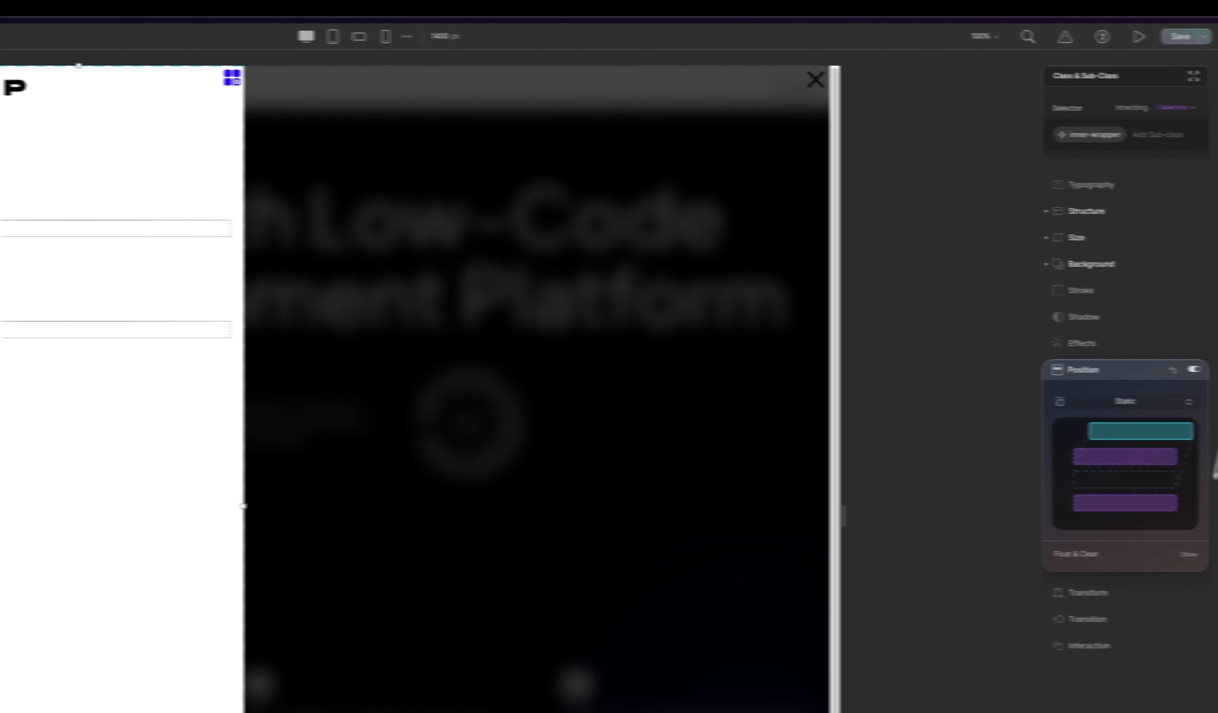
click(1119, 402)
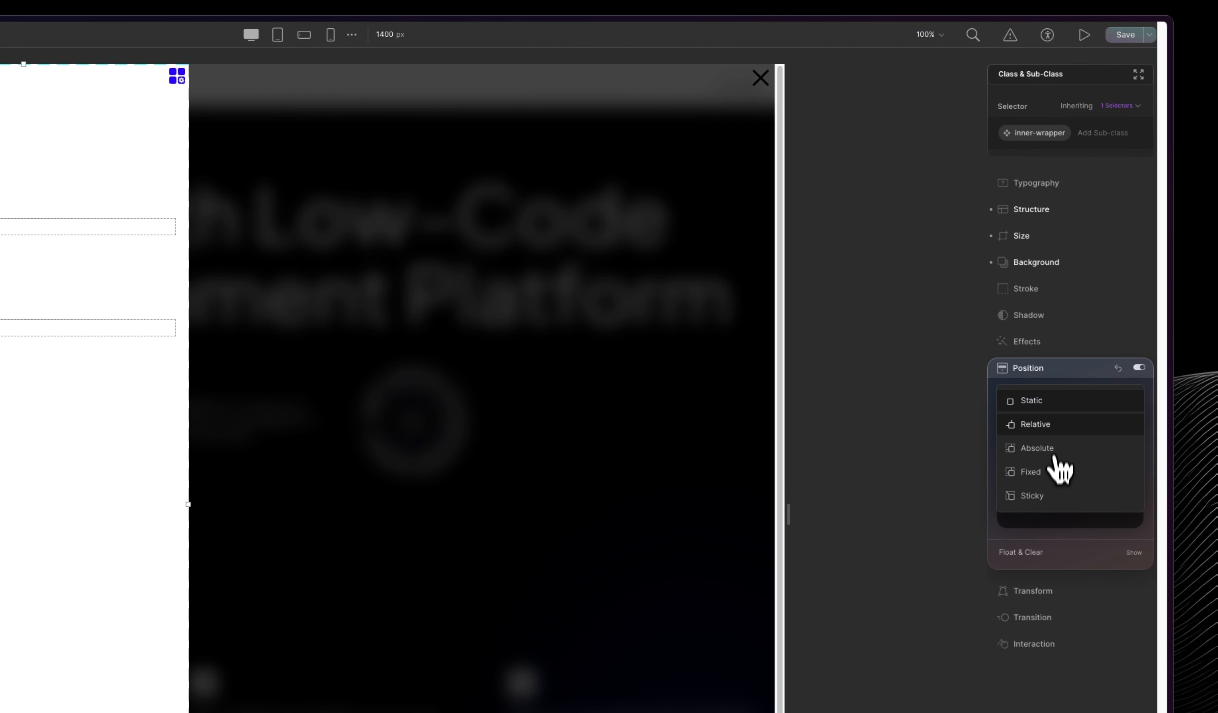
click(1053, 424)
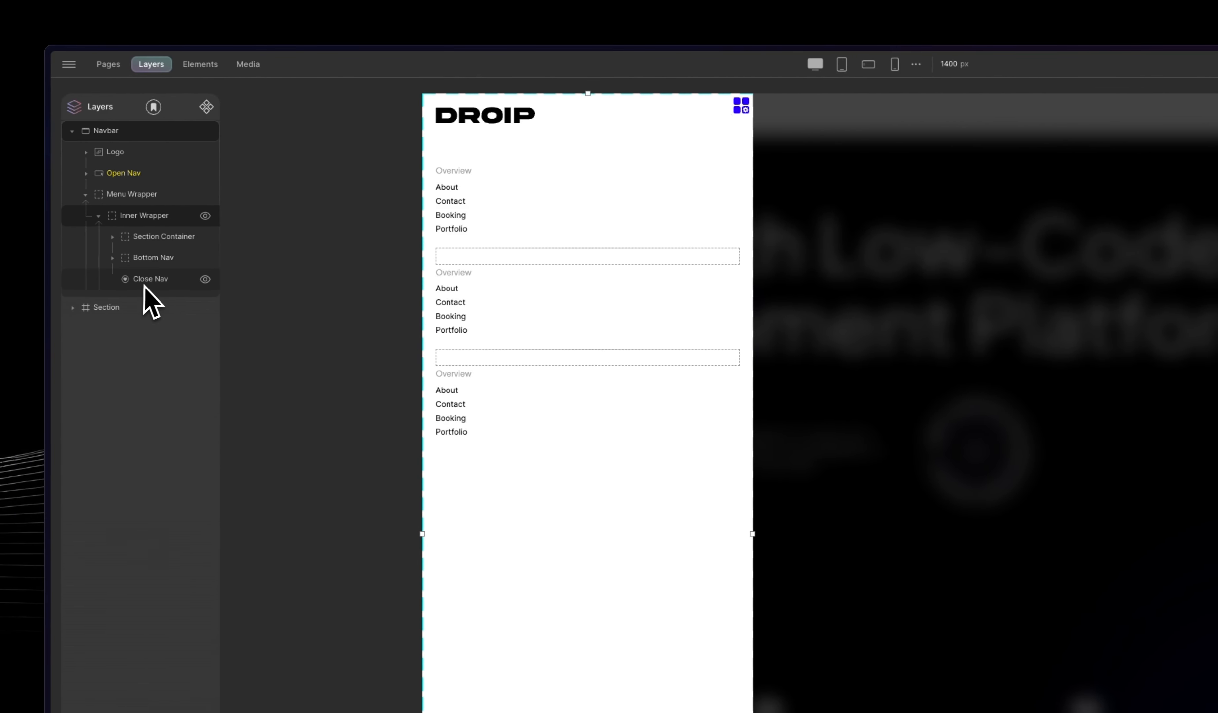
- Set the Close Nav icon's Z index to 3 and its top offset to 10 px
click(148, 286)
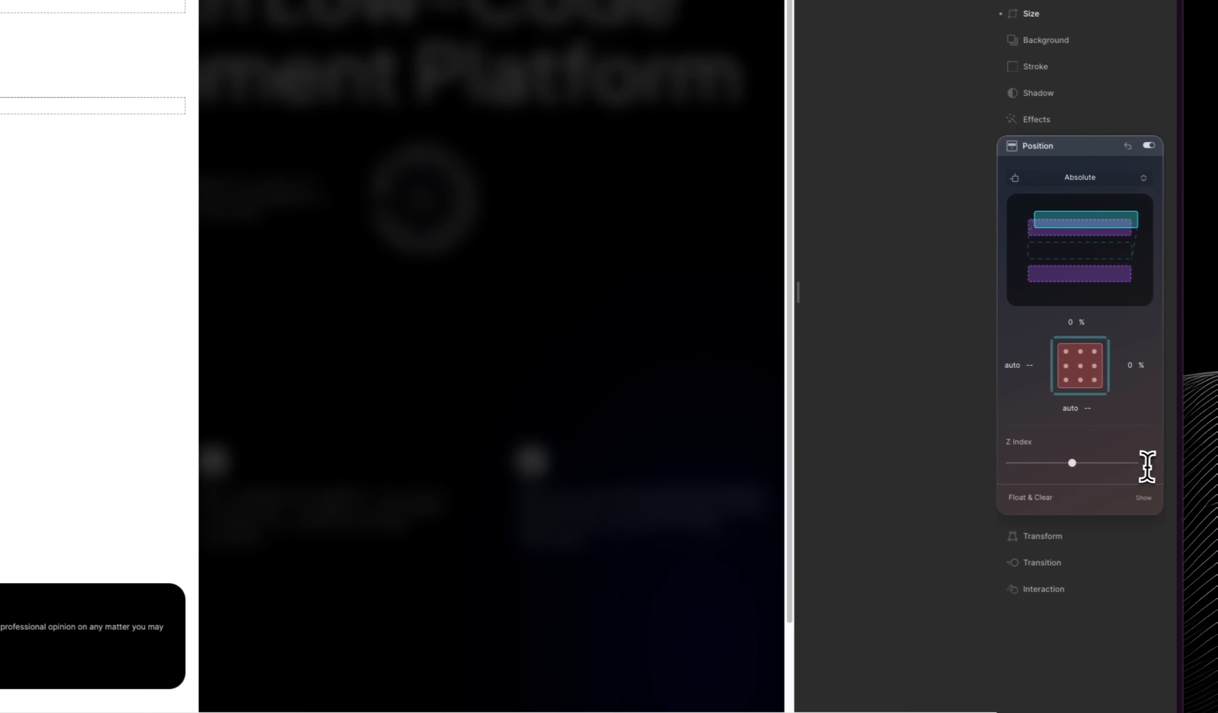
click(1147, 467)
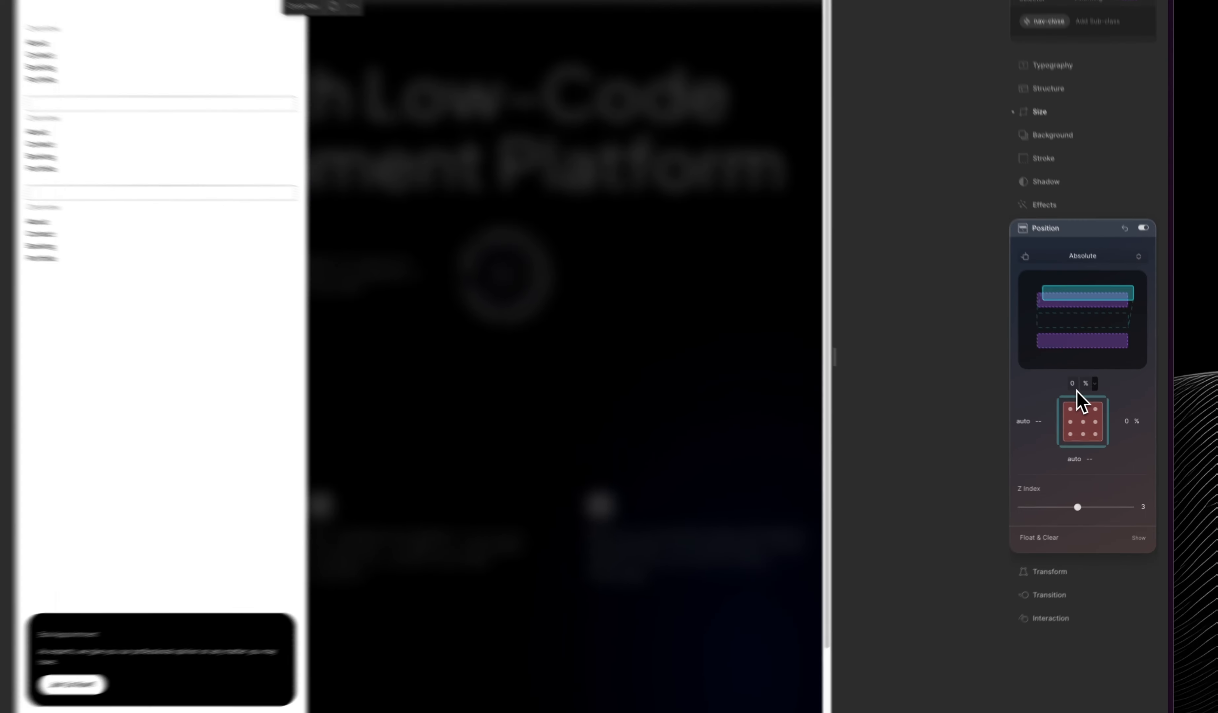
click(1099, 397)
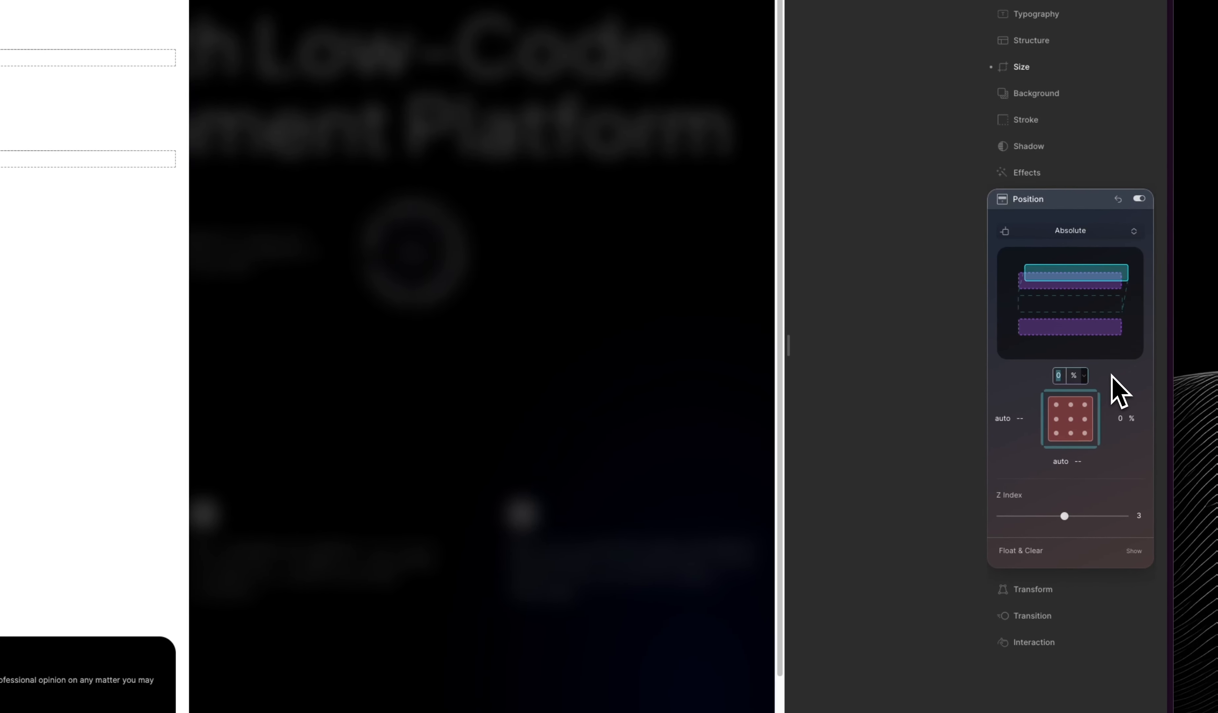
text(10 px)
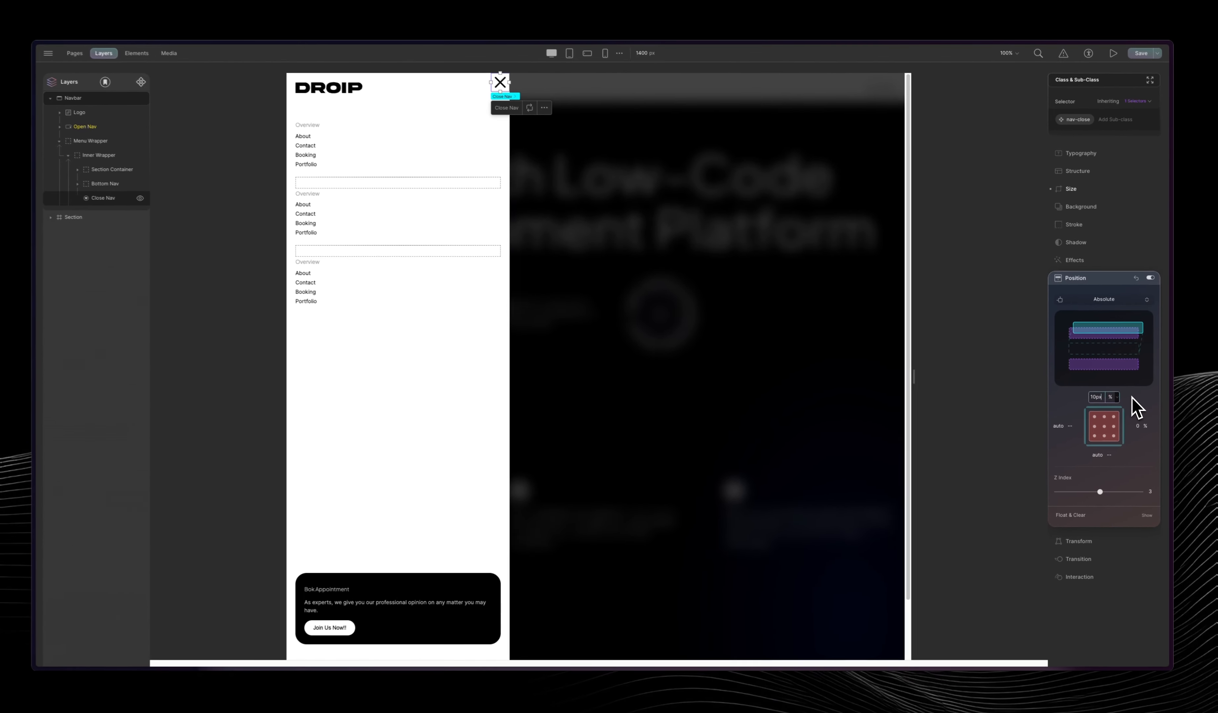
key(Return)
click(1060, 425)
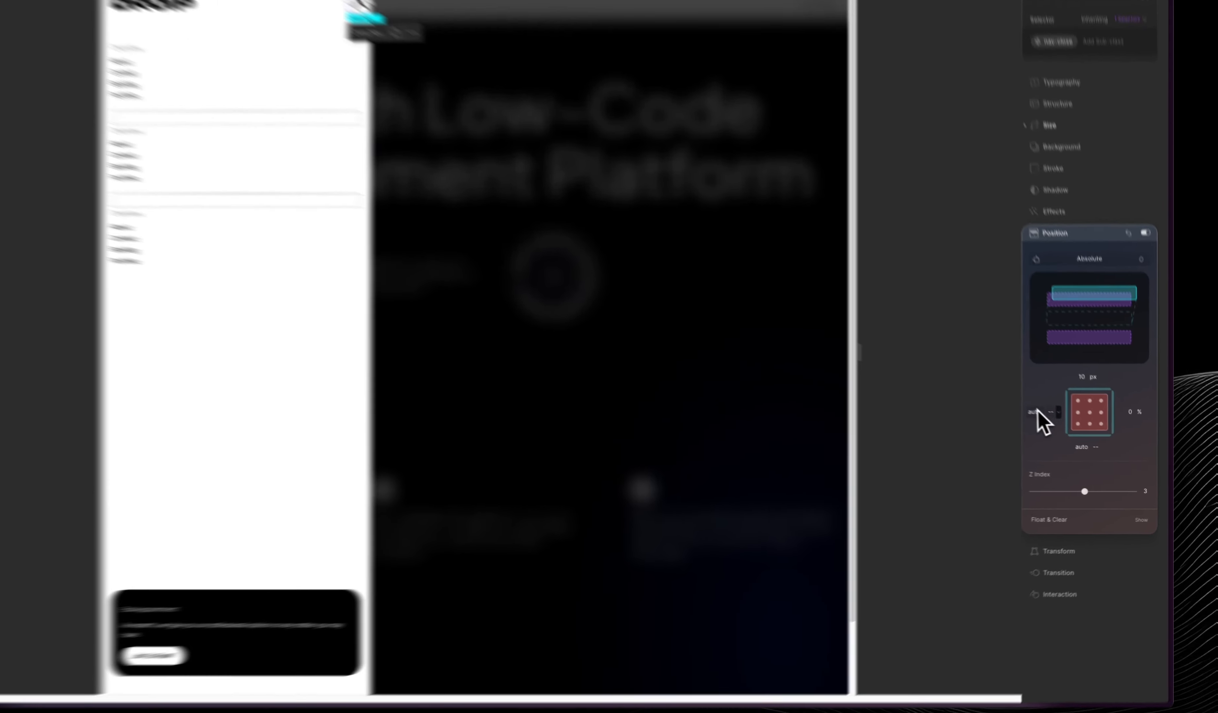
text(10 px)
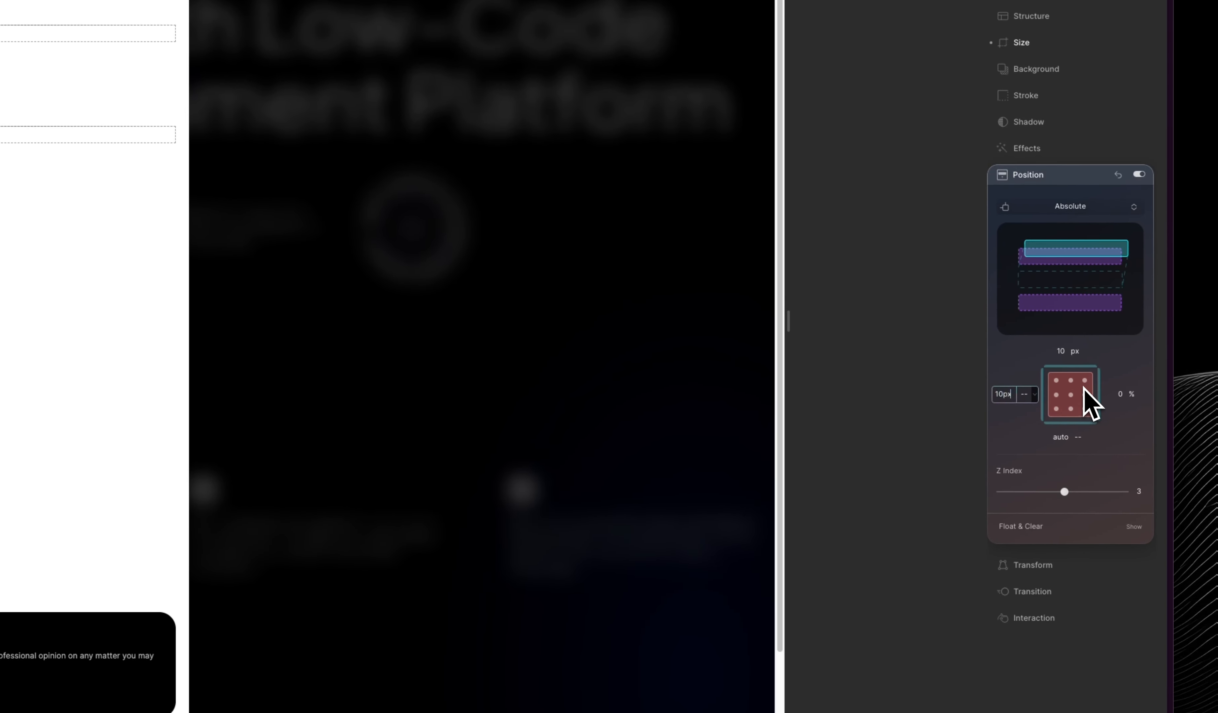
key(Return)
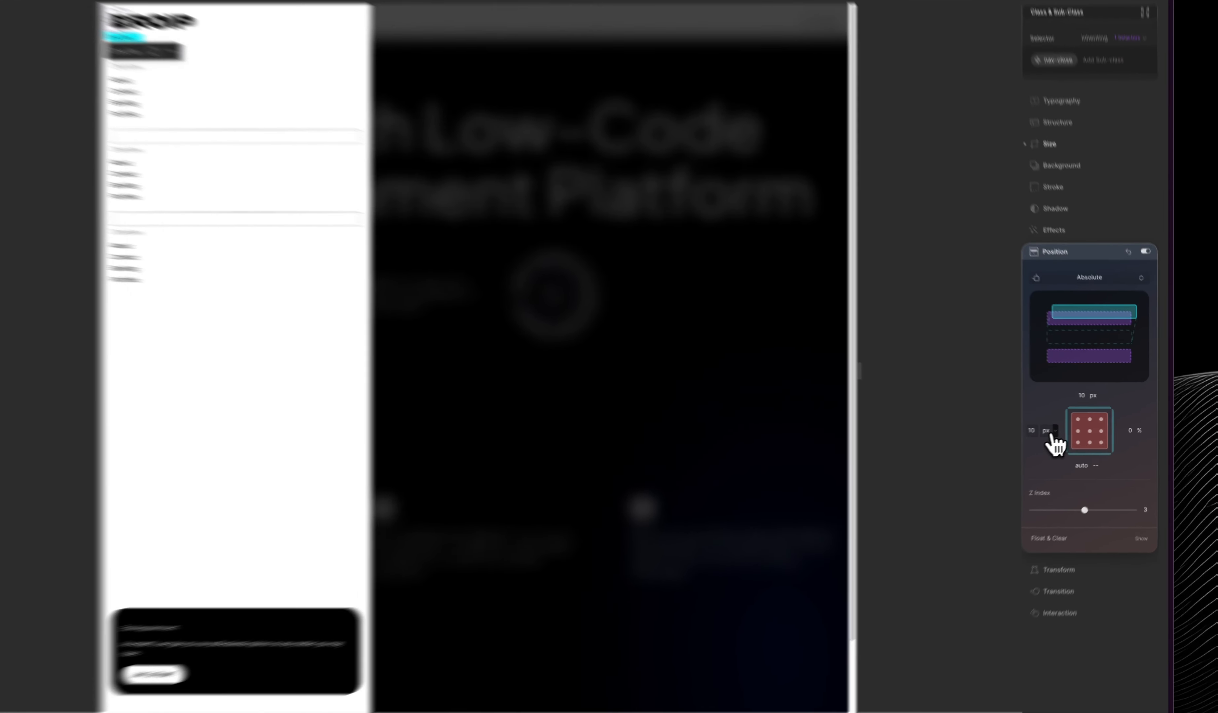
click(1073, 427)
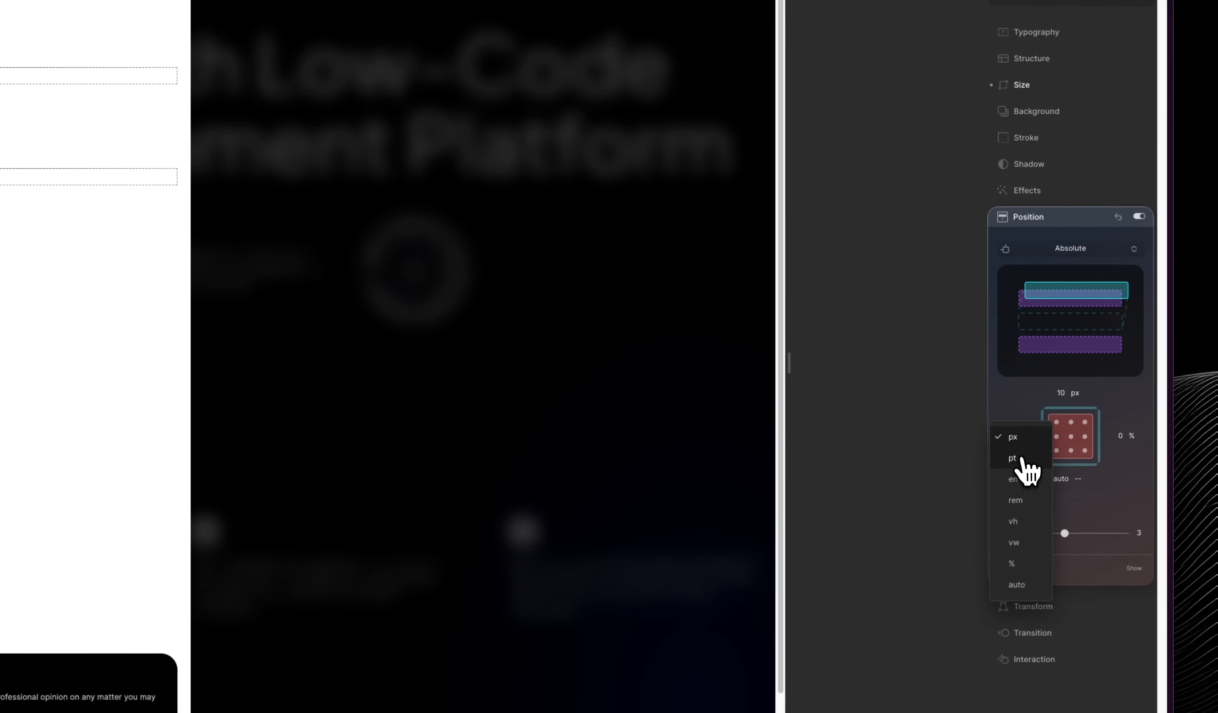
click(1010, 437)
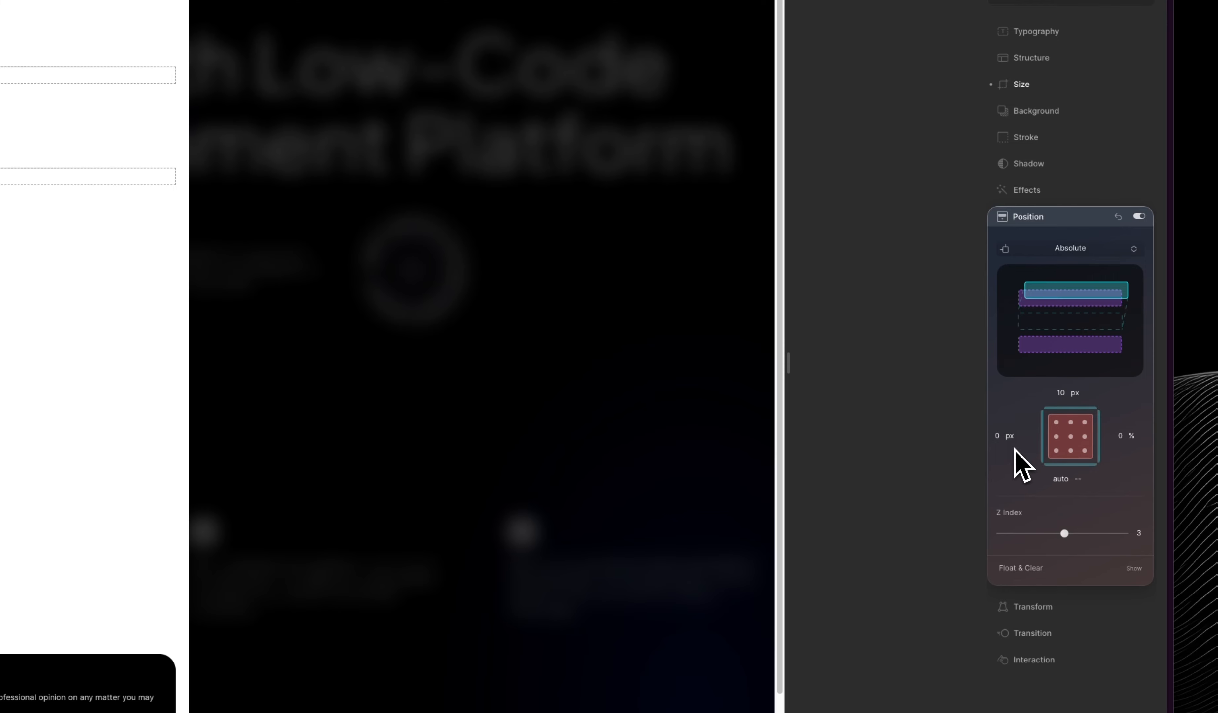
click(1018, 444)
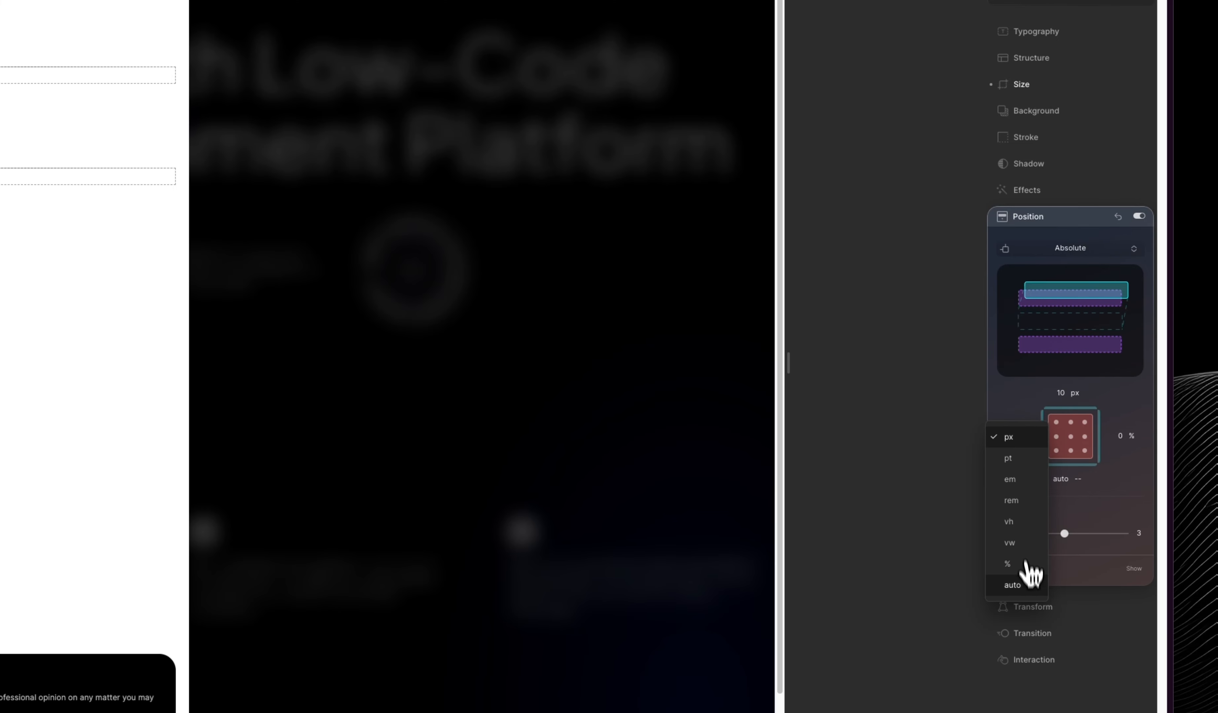
click(1012, 585)
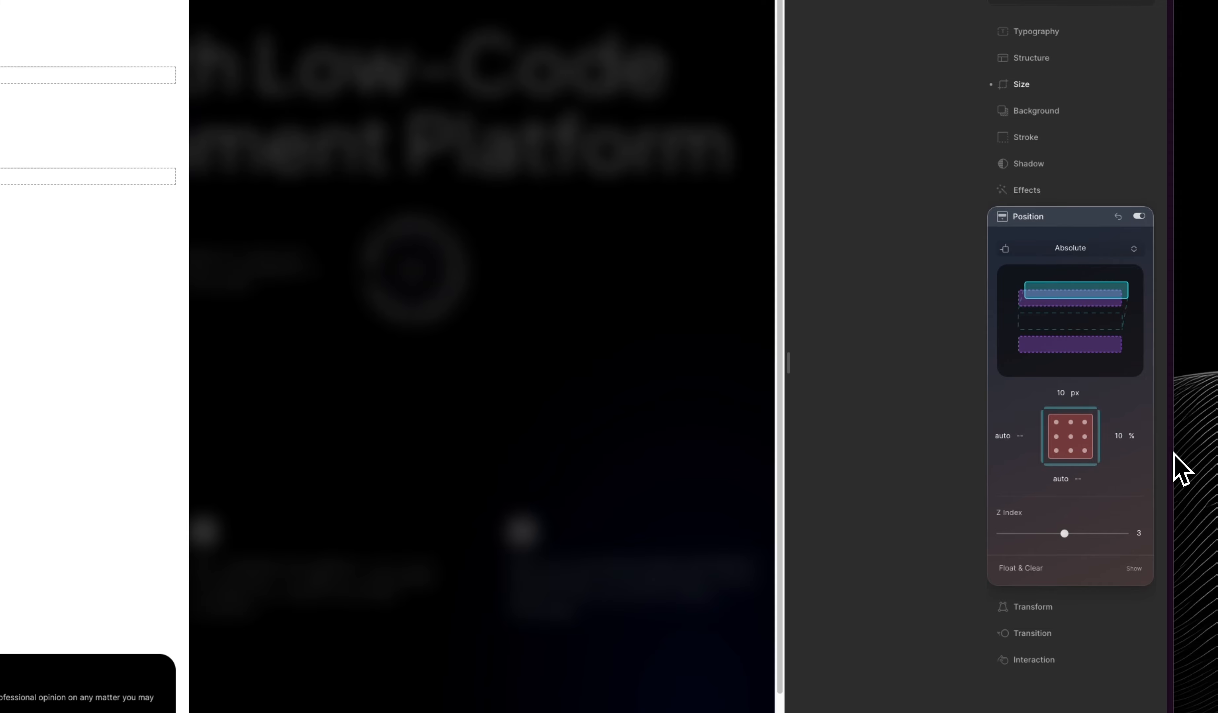
- Set the Close Nav icon's right offset to 10 px
click(1142, 437)
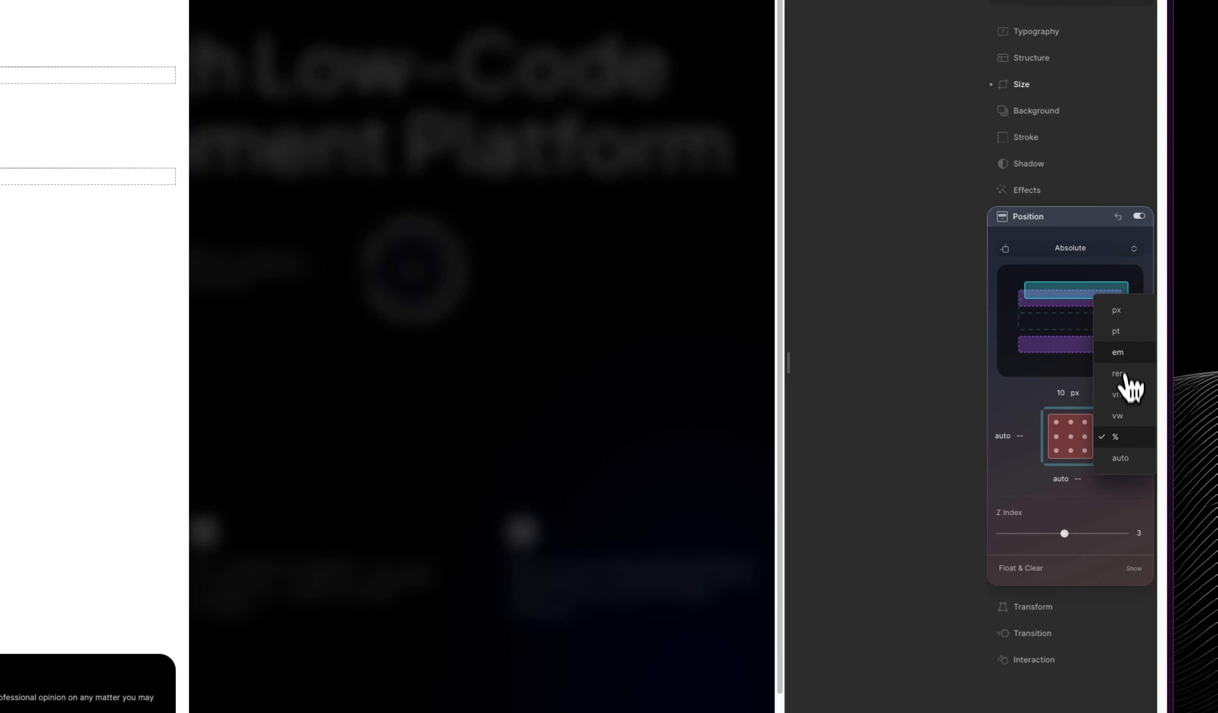
click(1118, 310)
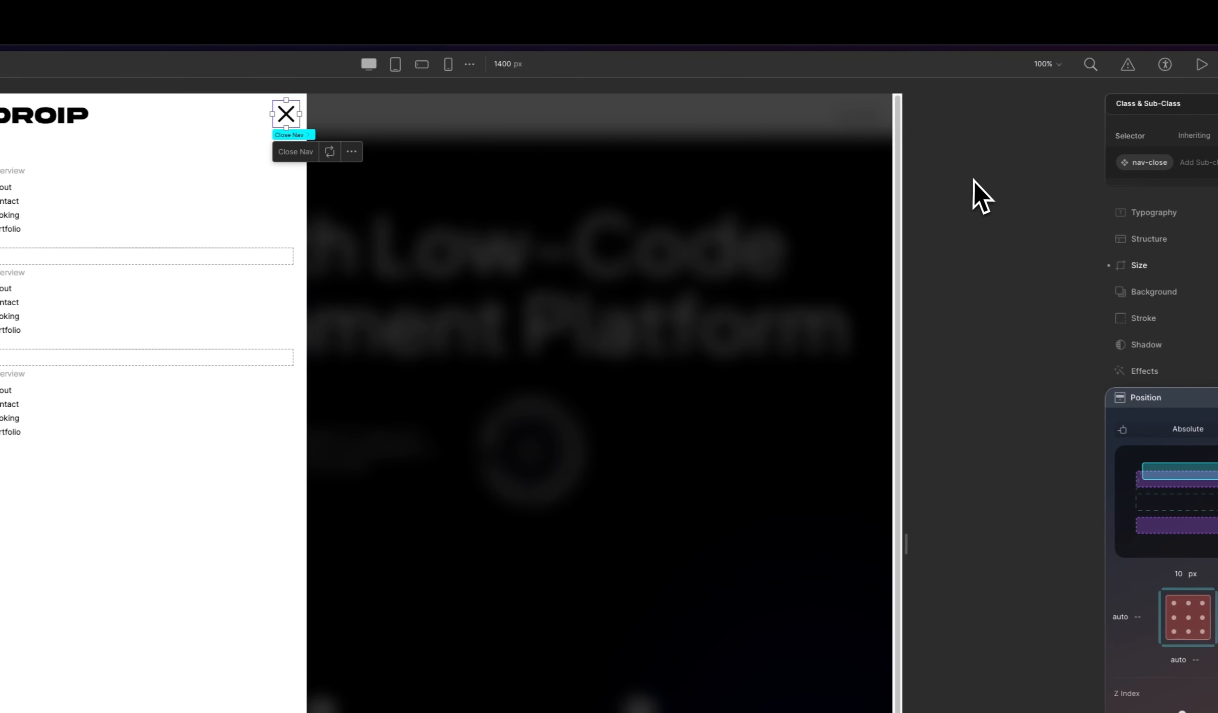
click(524, 235)
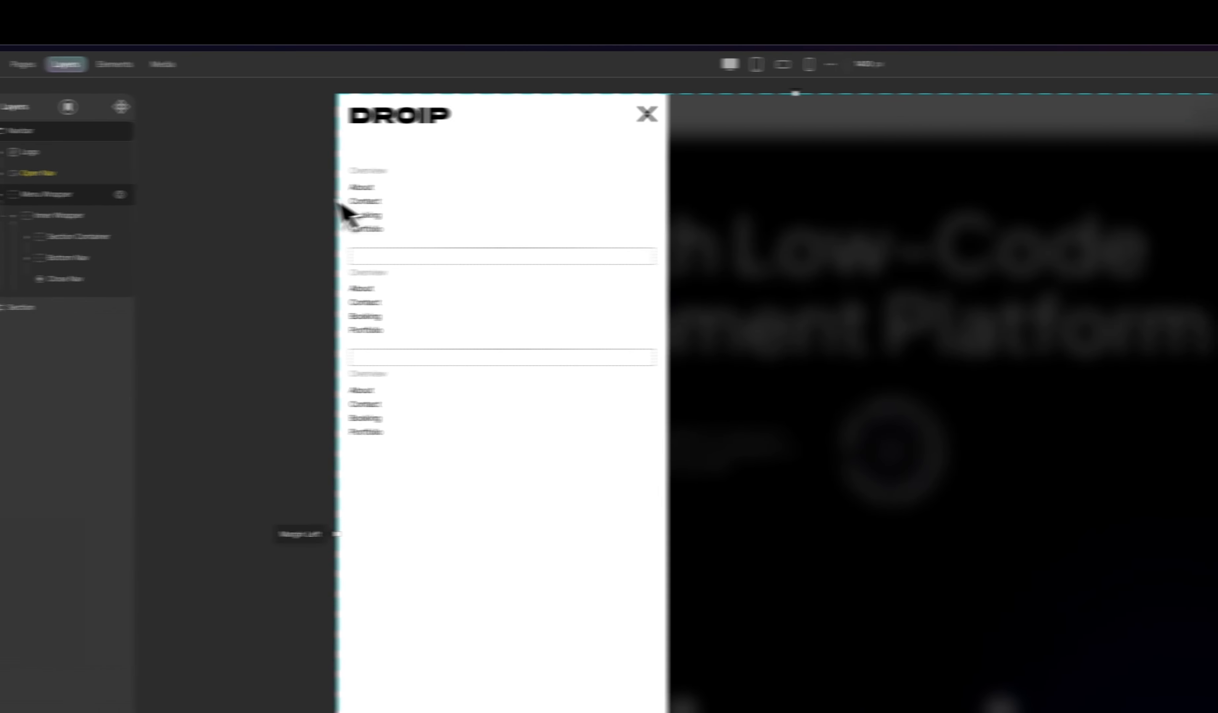
- Select the Close Nav layer and raise its top offset to 27 px
mouse_move(47, 205)
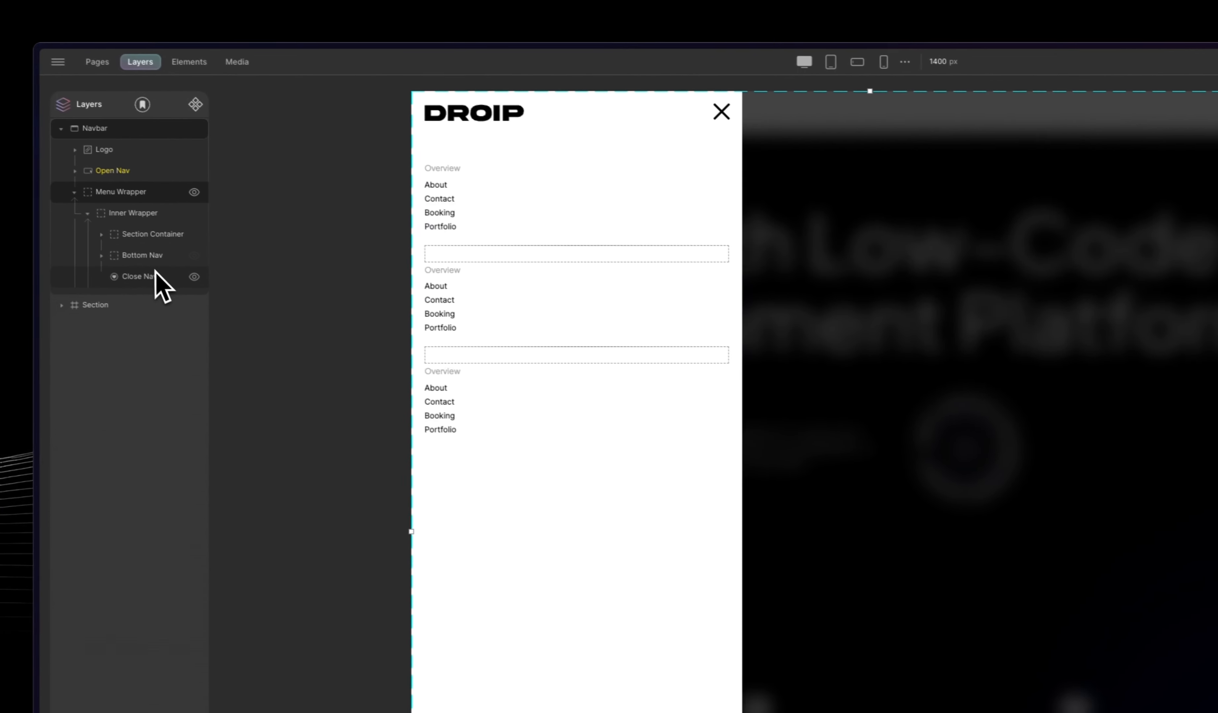
click(159, 274)
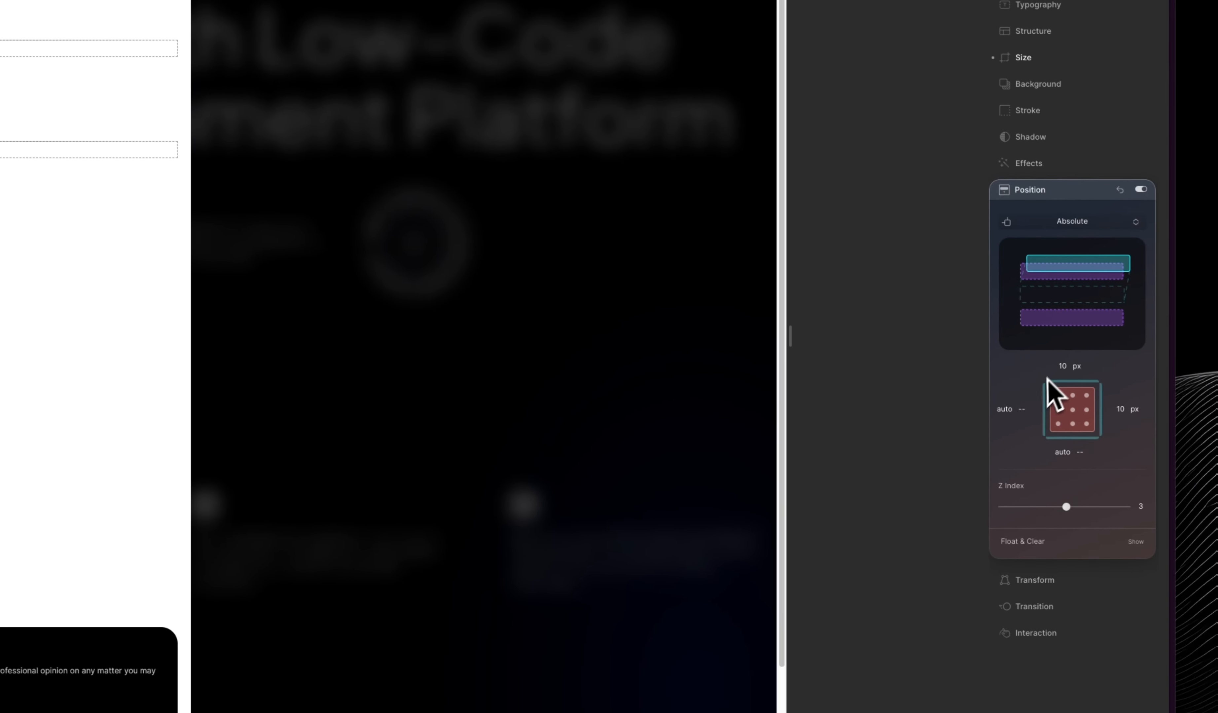
click(1071, 369)
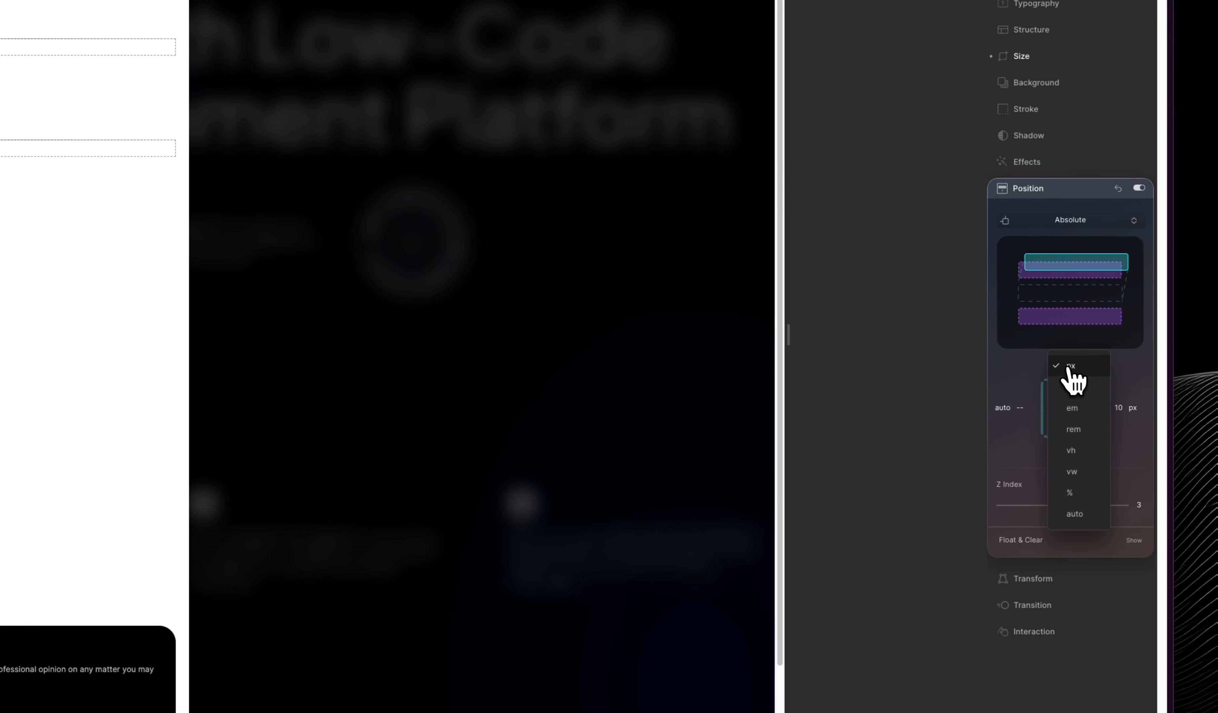
click(1069, 368)
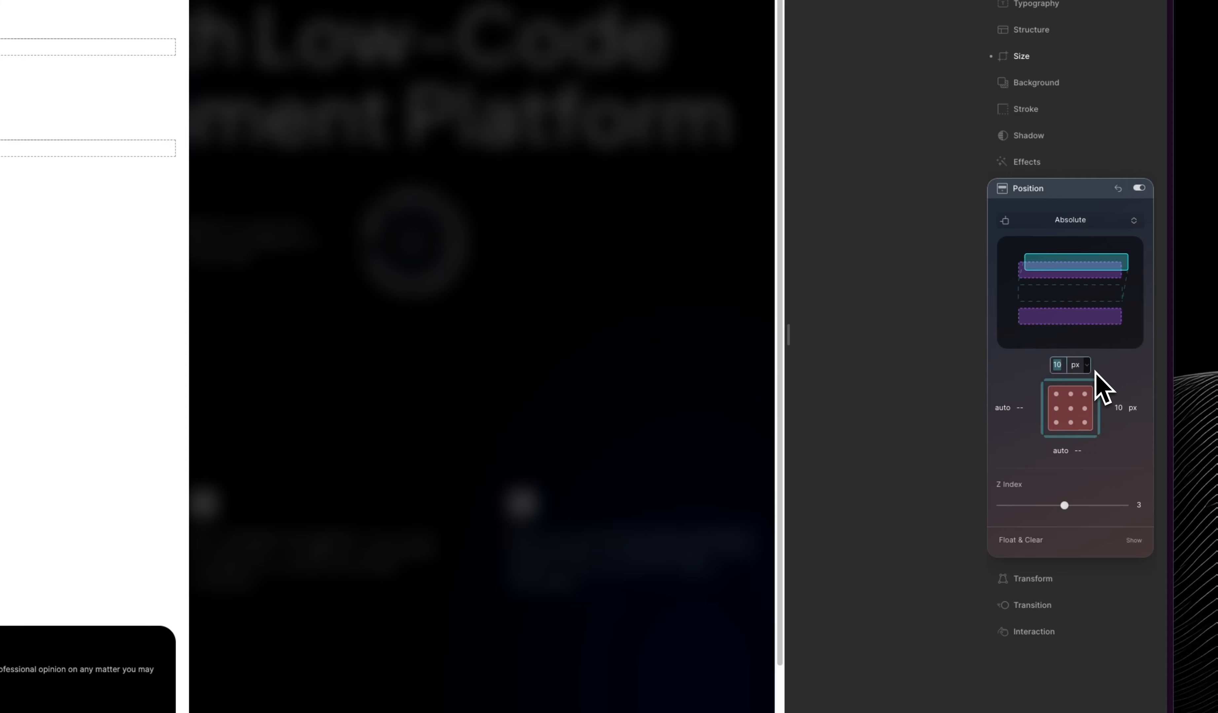
text(12)
key(Up)
key(Up)
key(Up)
key(Up)
key(Up)
key(Up)
key(Up)
key(Up)
key(Up)
key(Up)
key(Up)
key(Up)
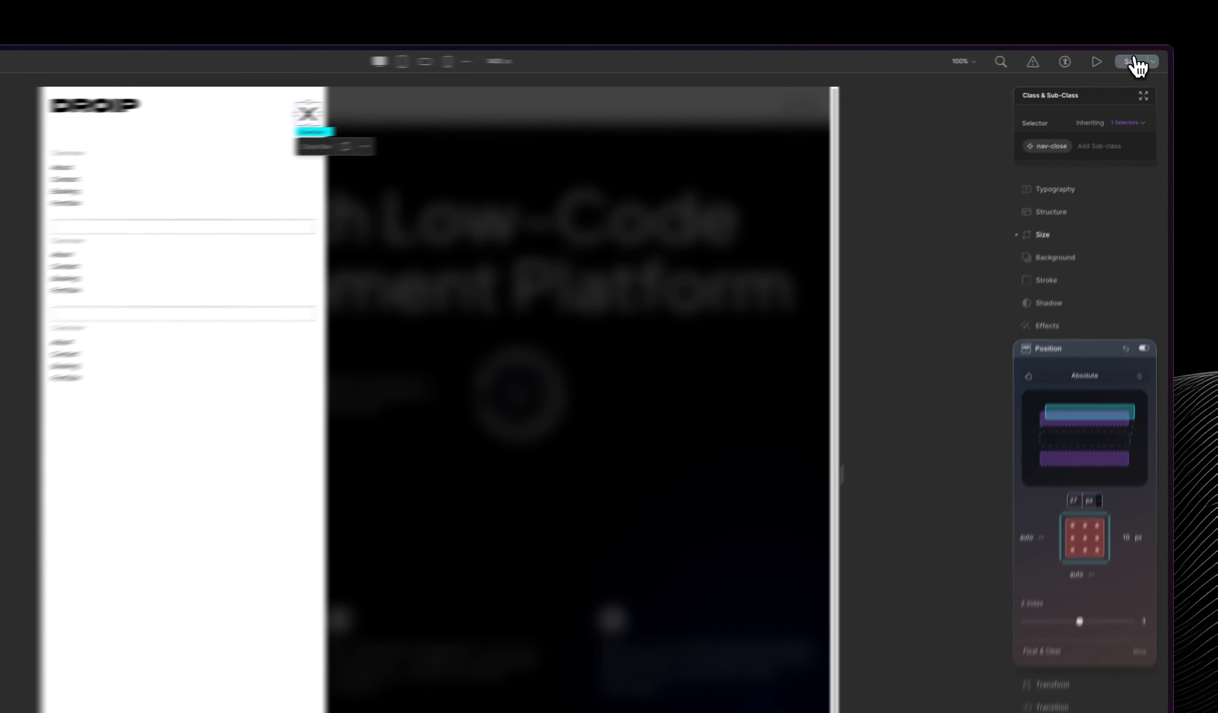
- Save the page, check the close icon's placement on the live Akveo page, and return to the editor
click(1141, 58)
mouse_move(49, 221)
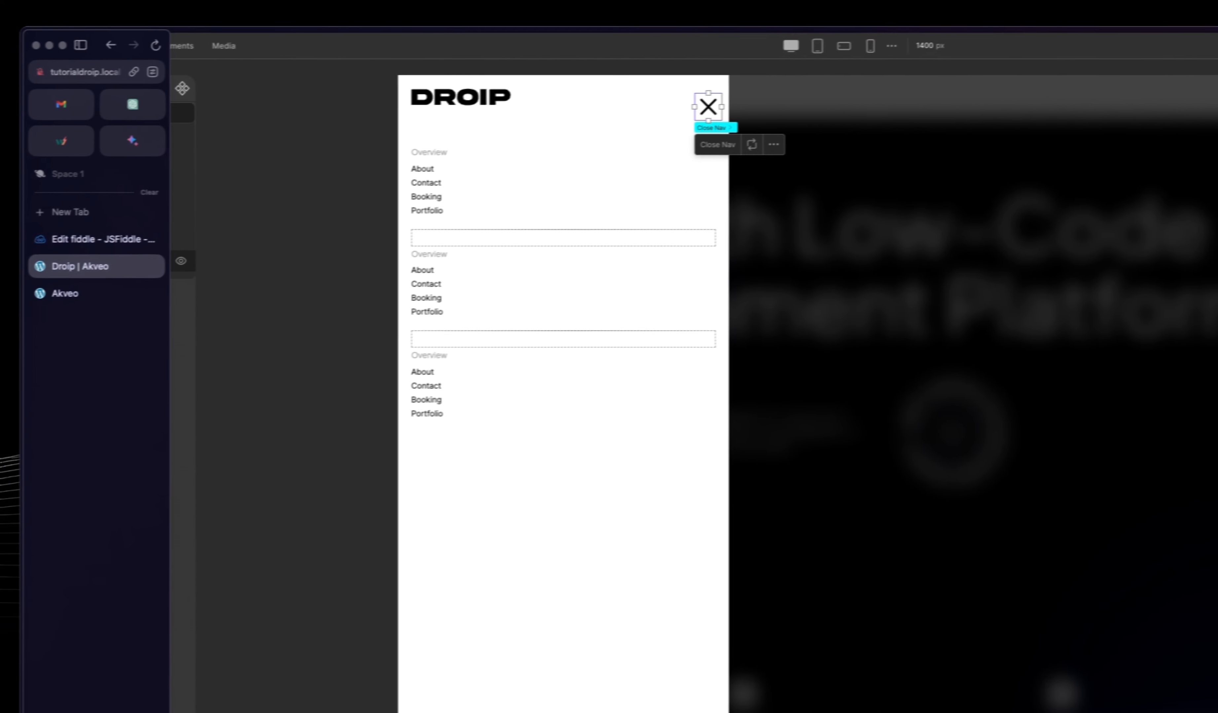
click(81, 293)
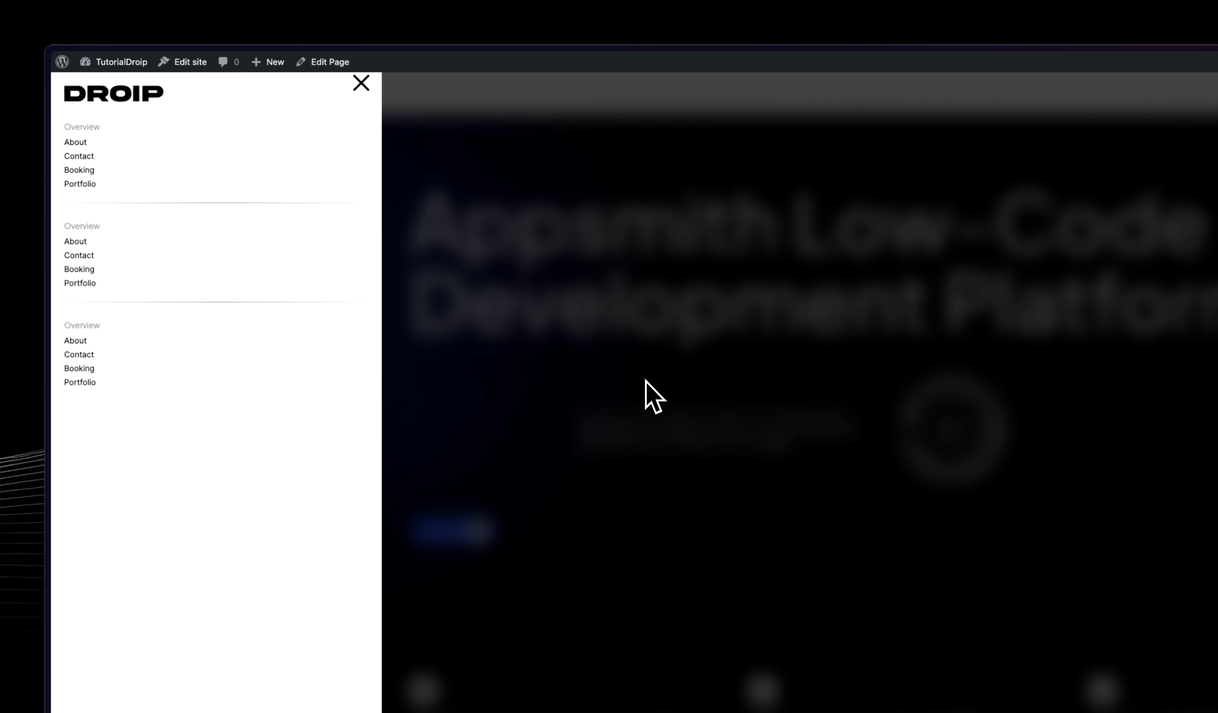
click(117, 284)
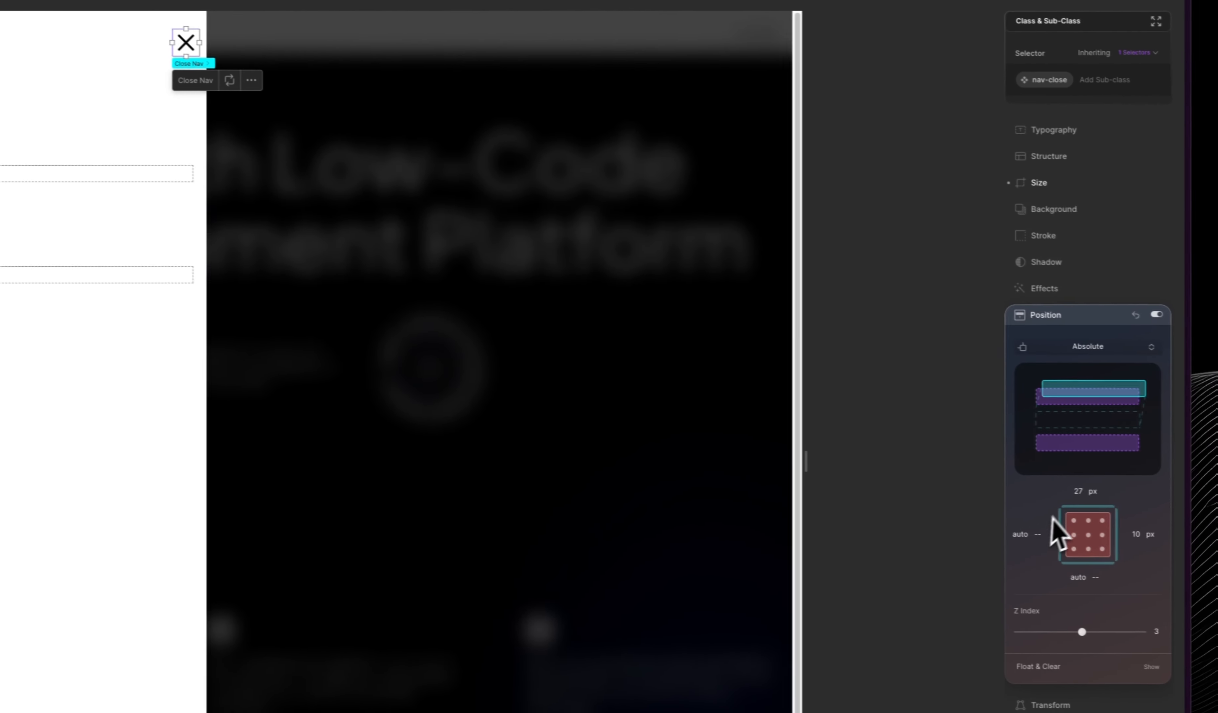
- Increase the Close Nav icon's top offset further and check its alignment with the logo on the live Akveo page
click(1078, 491)
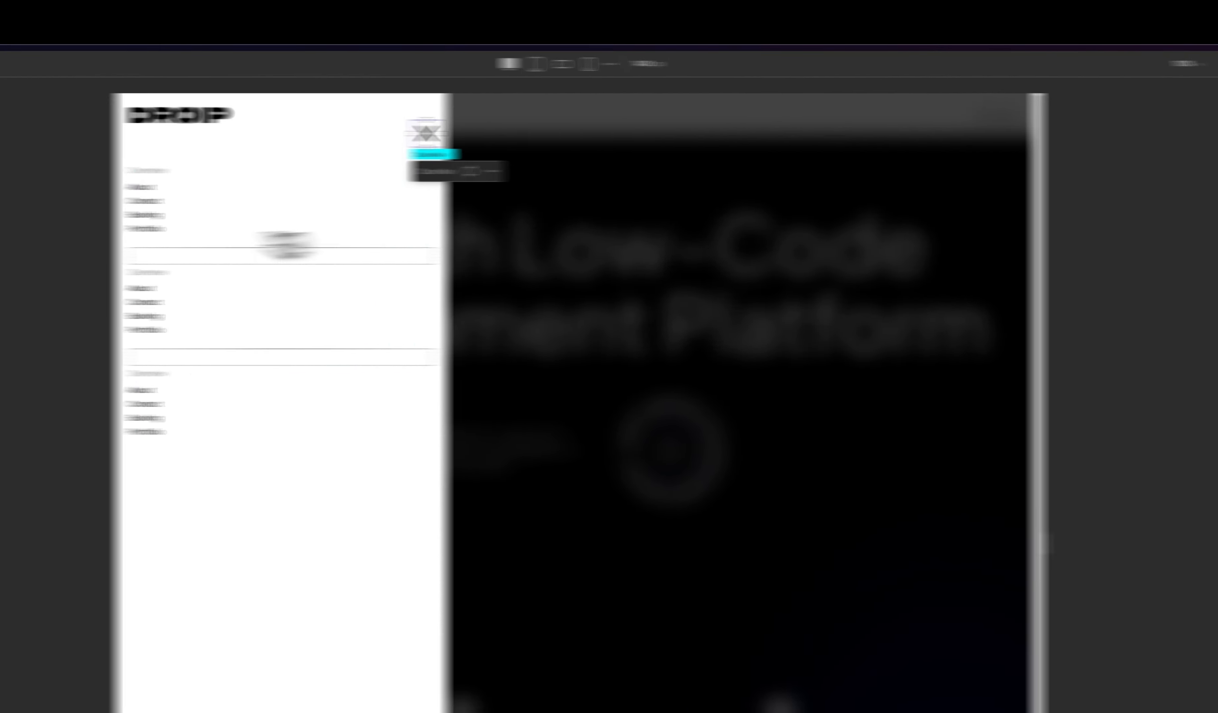
mouse_move(20, 233)
click(30, 312)
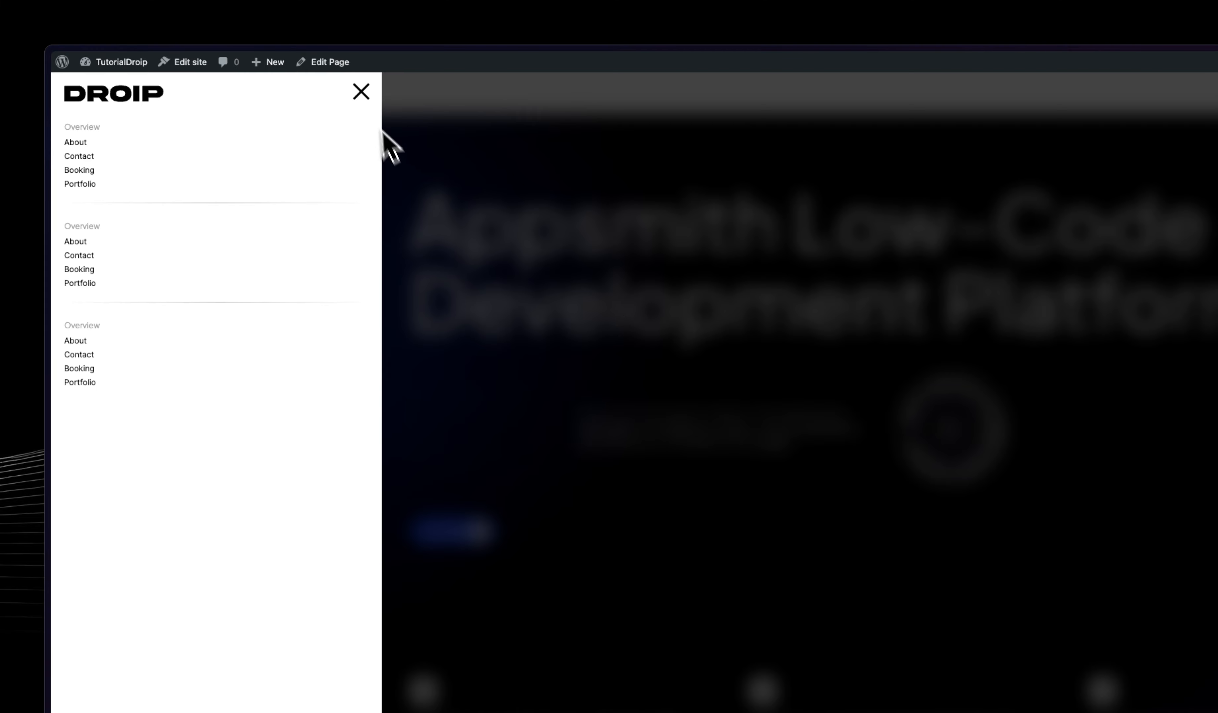
mouse_move(61, 292)
click(102, 286)
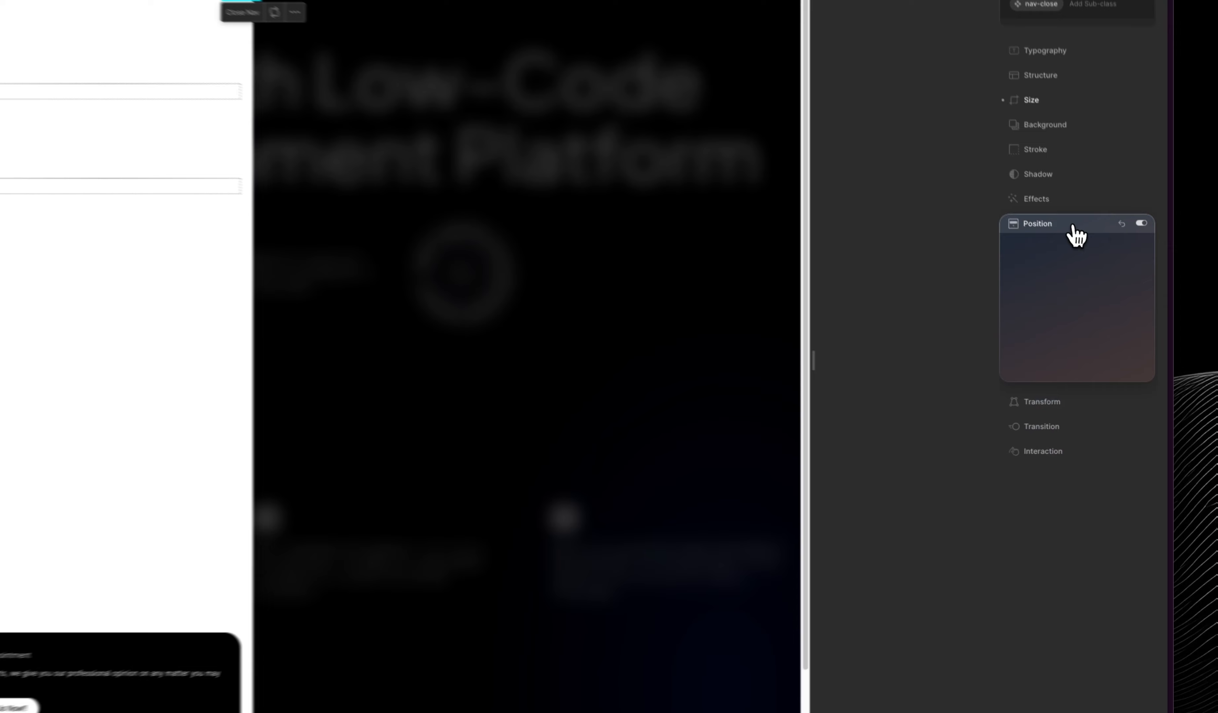
- Add an element interaction to Close Nav with the Mouse click (tap) trigger and a custom response for the 1st click
click(1090, 281)
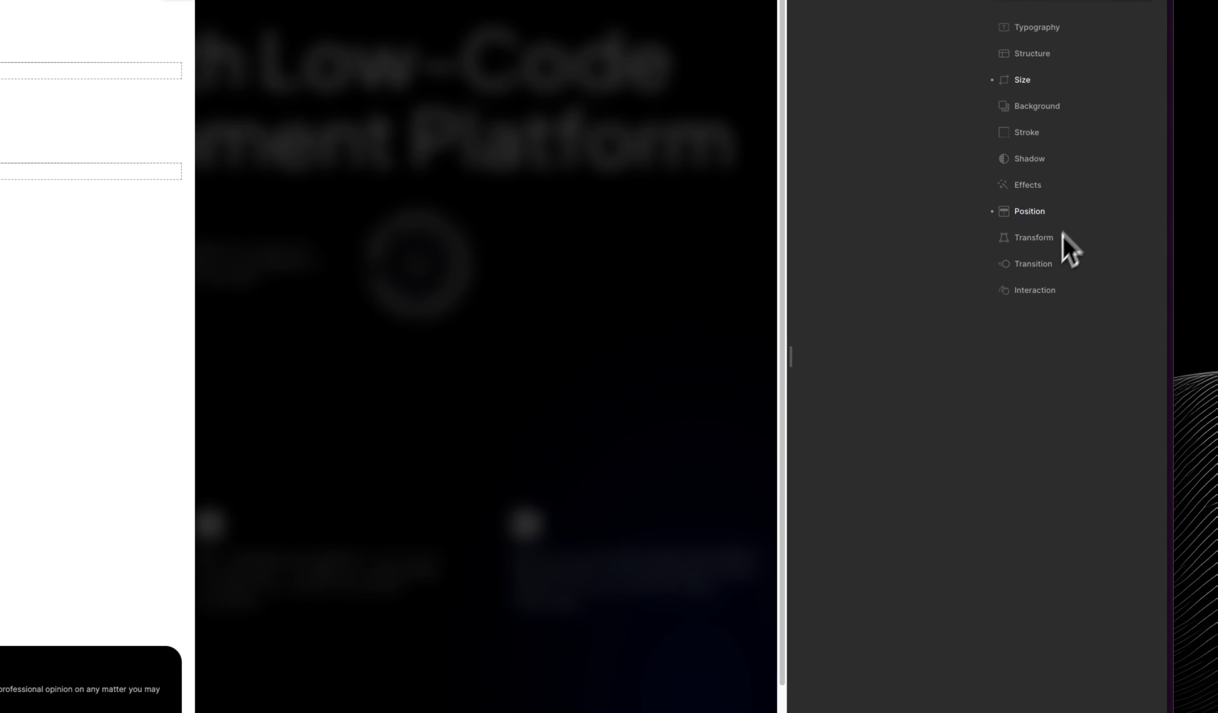
click(1082, 335)
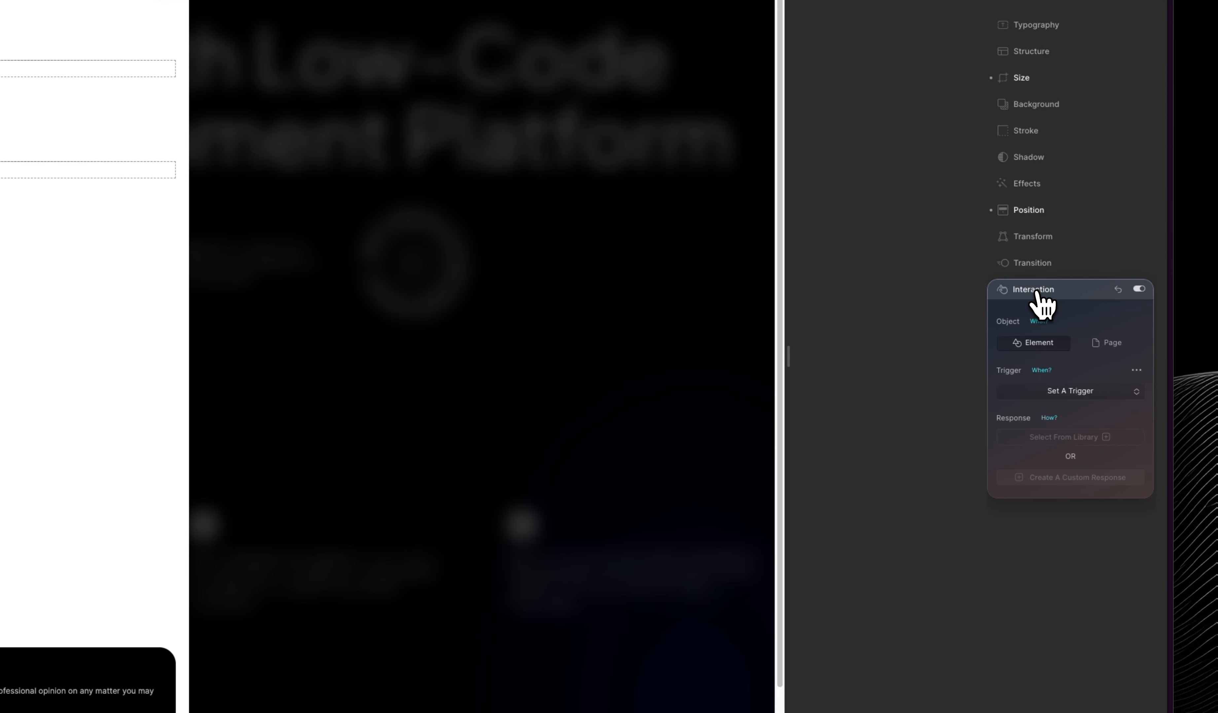
click(1072, 392)
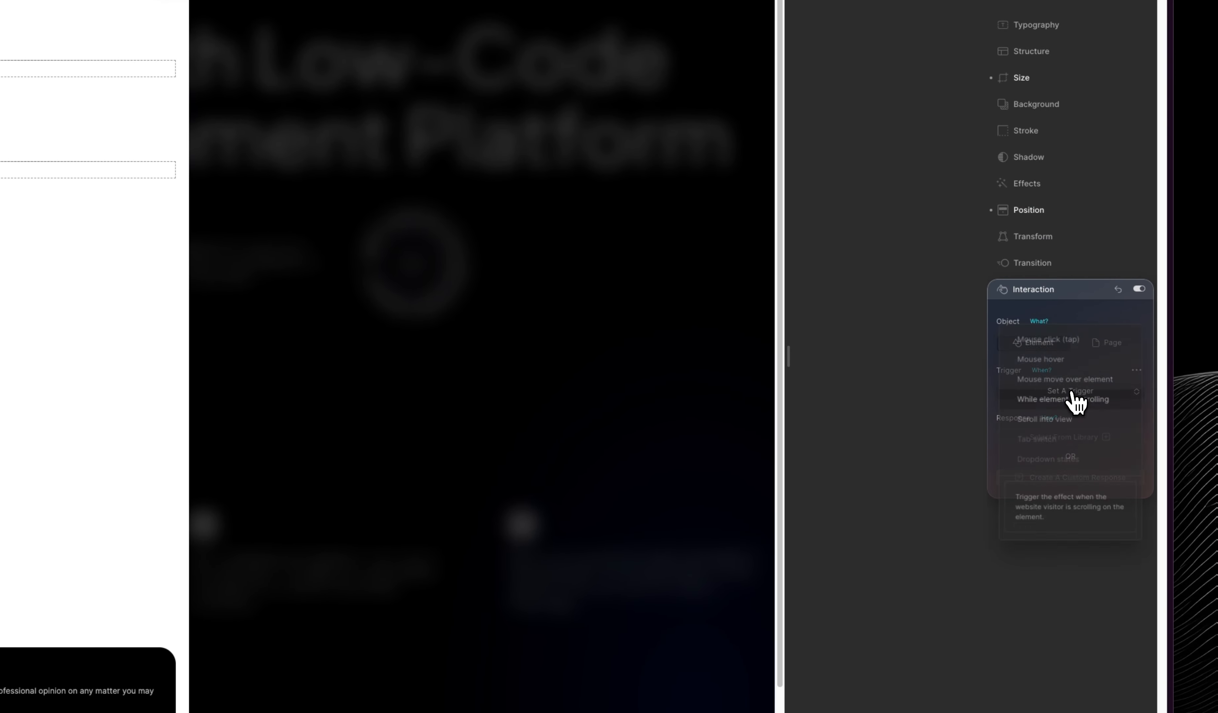
click(1069, 349)
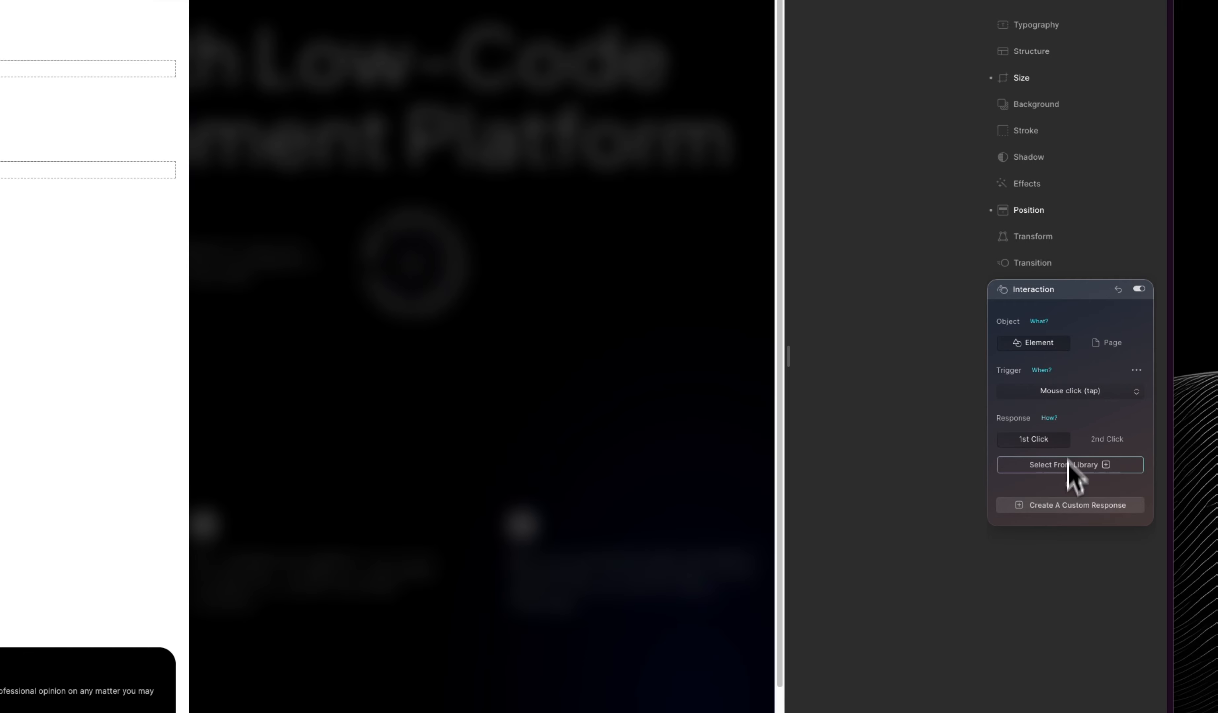
click(1066, 505)
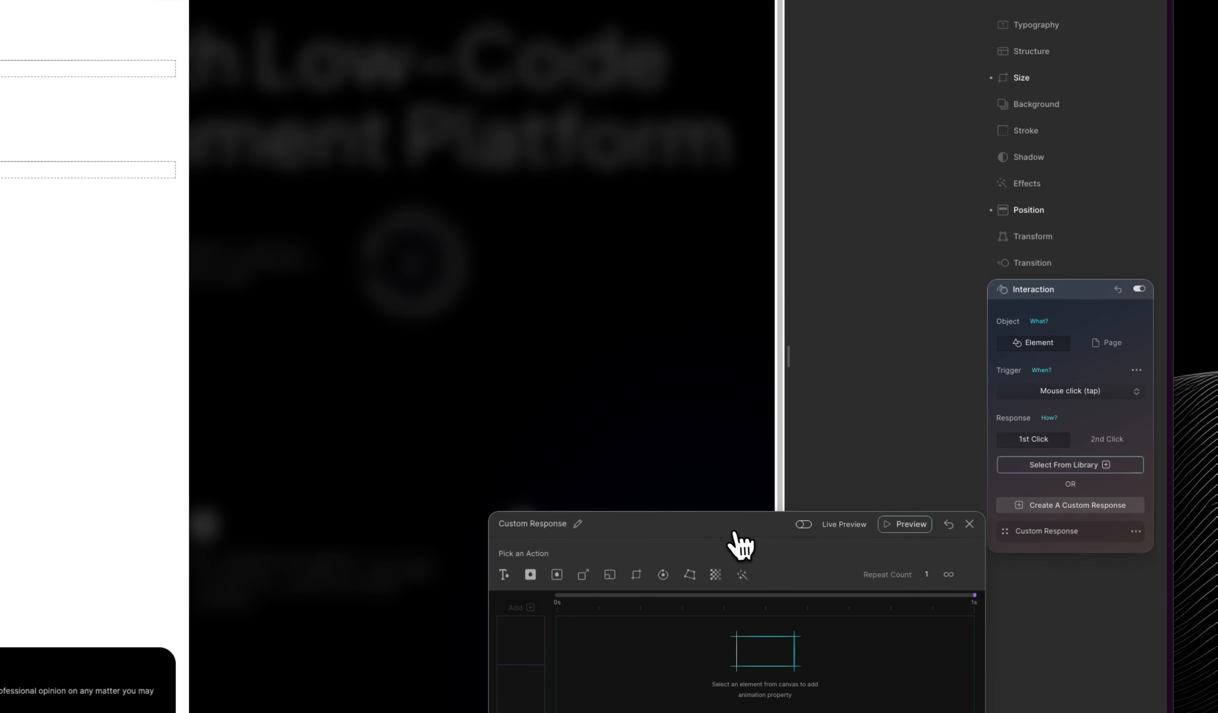
- Add a Move action for the Menu Wrapper to the custom response's timeline
drag(735, 529, 377, 194)
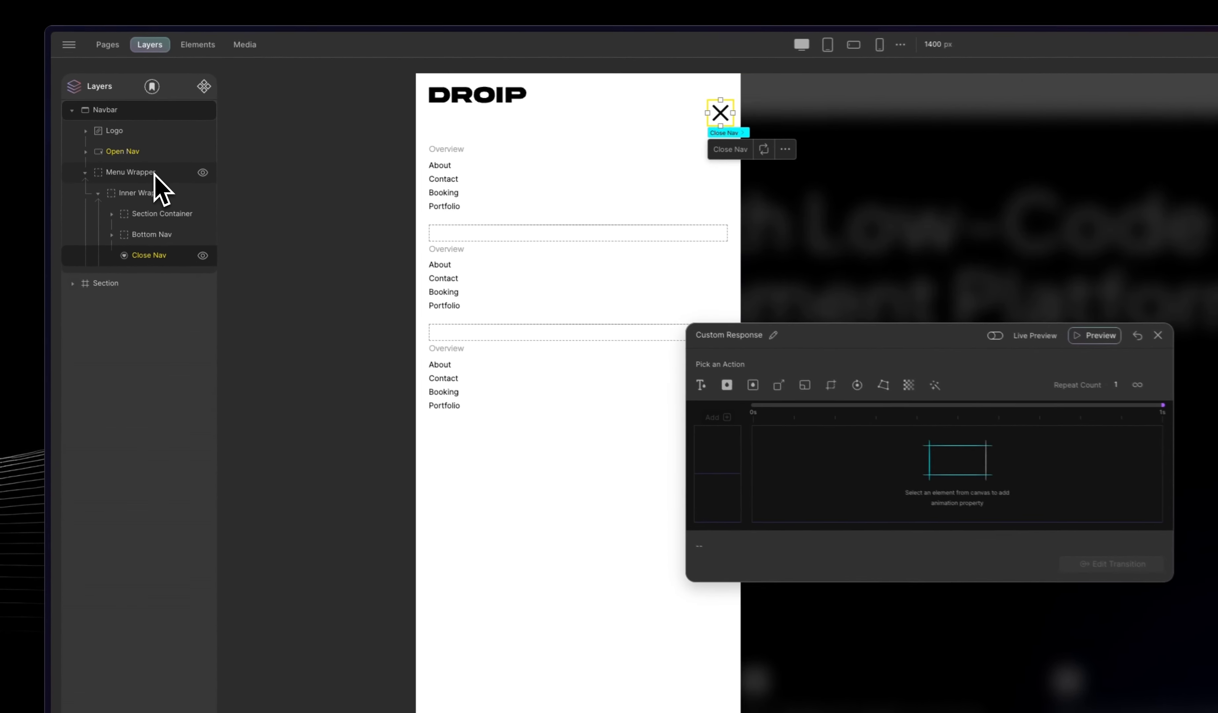
click(119, 145)
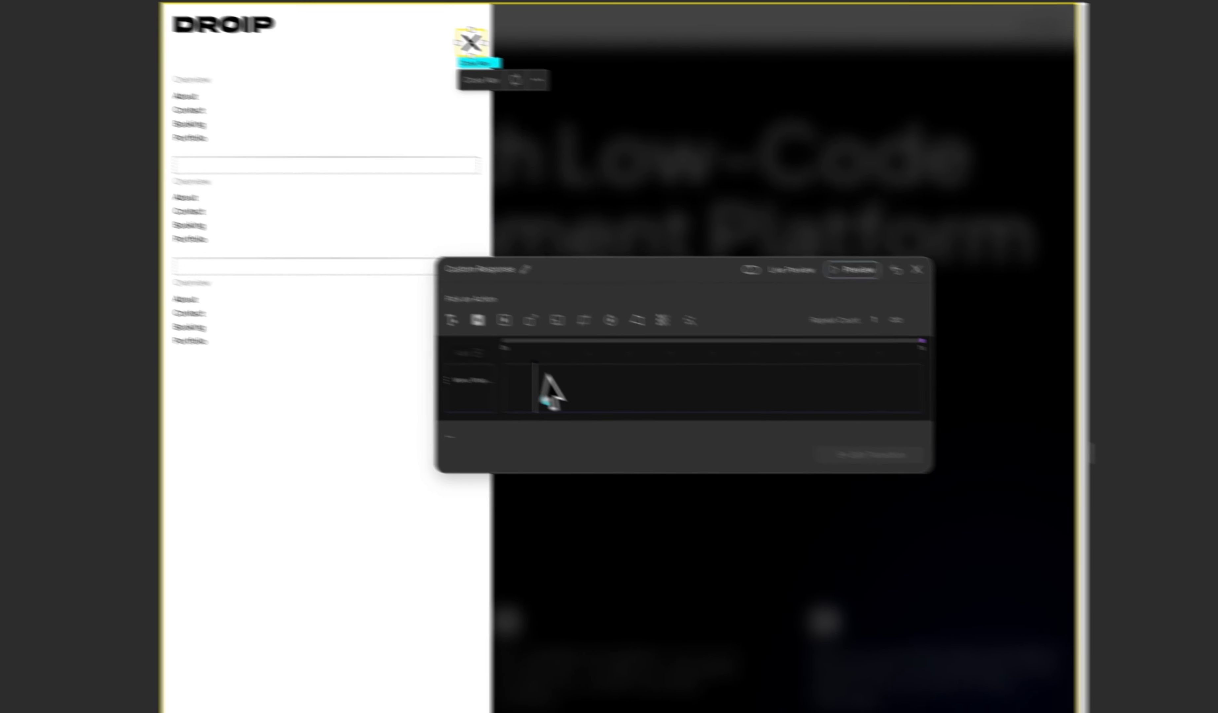
click(545, 377)
click(600, 348)
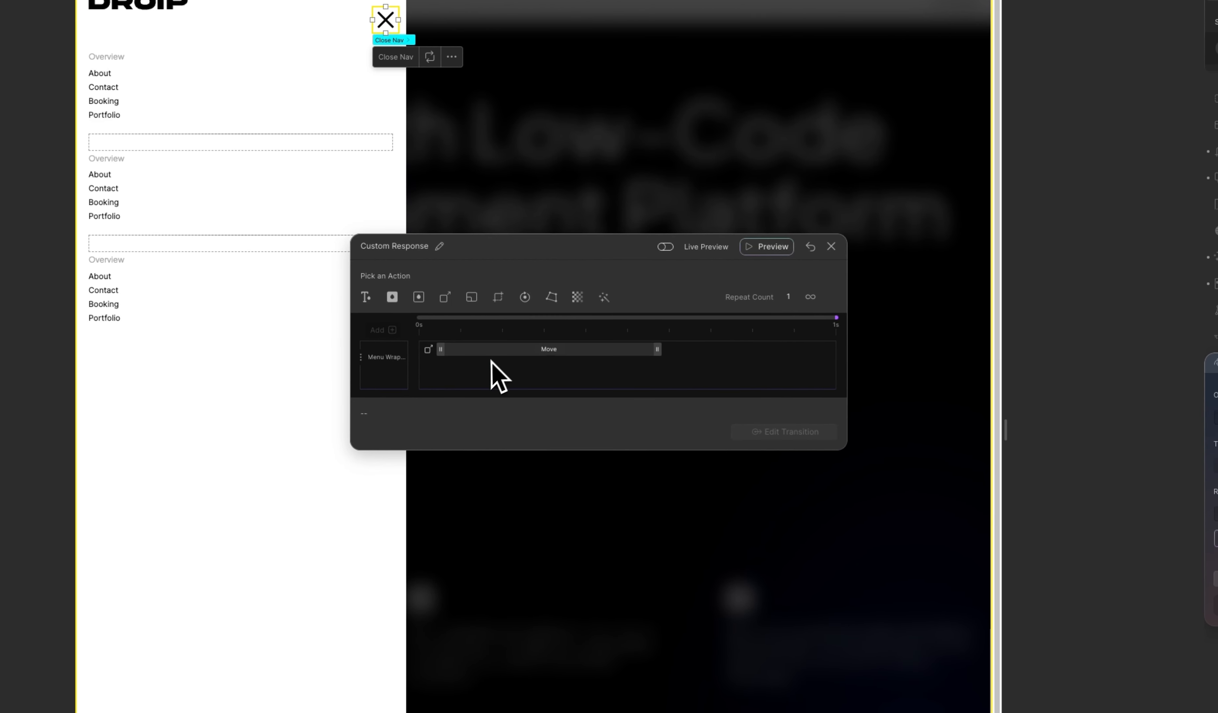
- Shift the Menu Wrapper's Move action to run from 0 s to 0.5 s and set its X value to 0%
click(508, 348)
drag(509, 348, 478, 350)
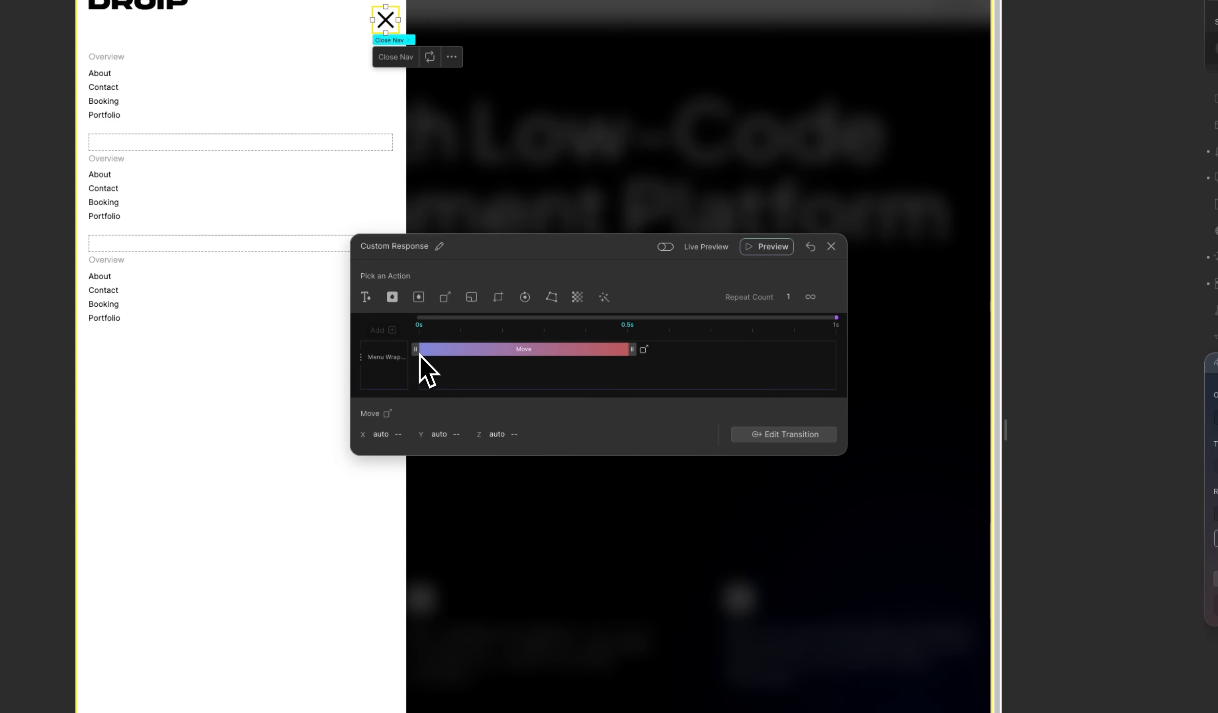
click(387, 434)
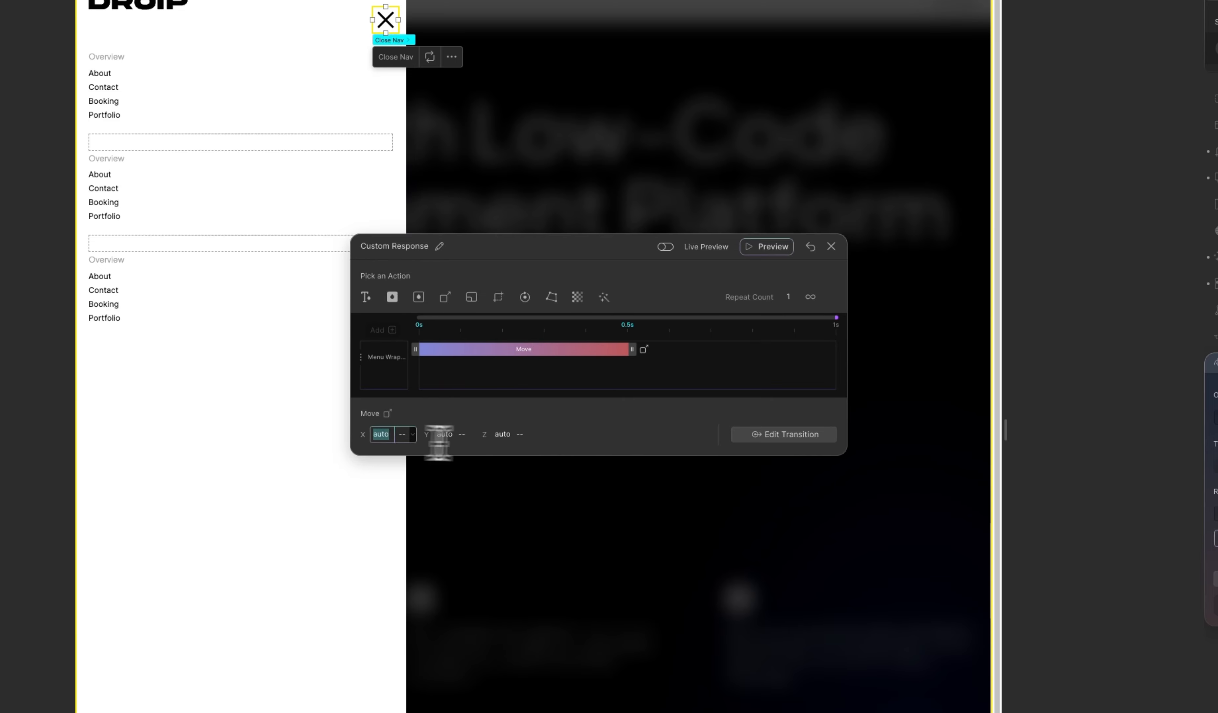
text(0)
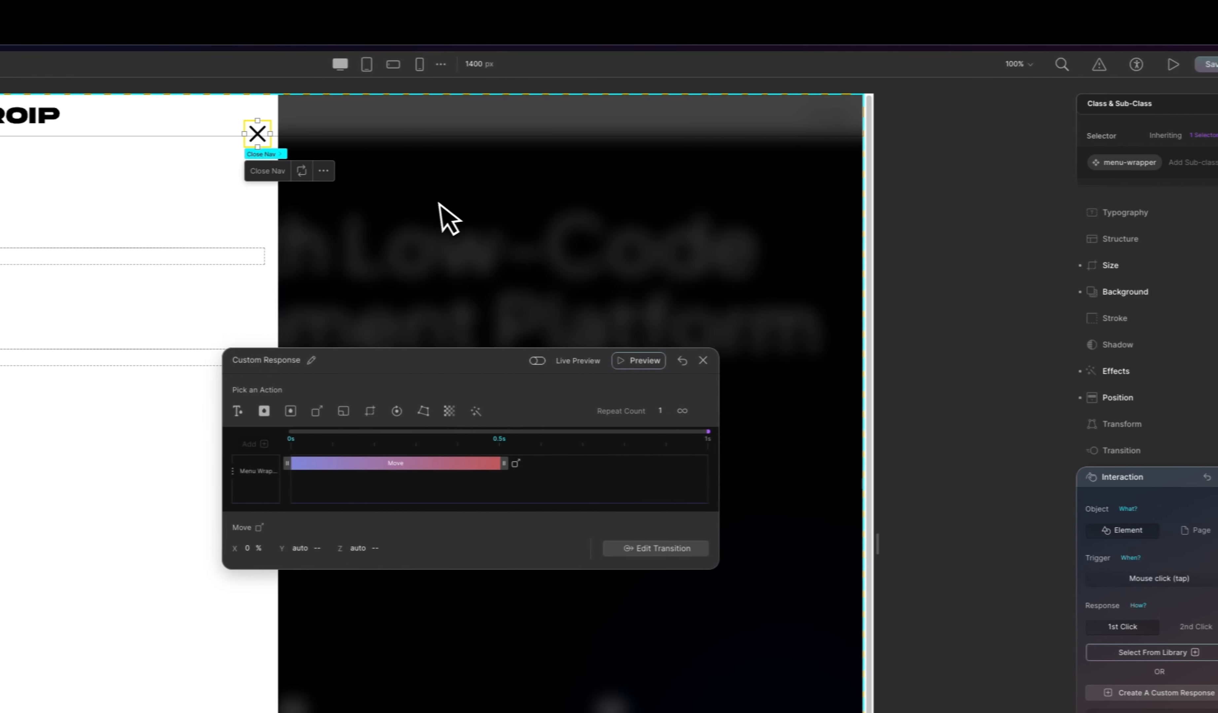
- Preview the page in a new browser tab, close both Akveo tabs, and return to the Droip editor
click(1173, 64)
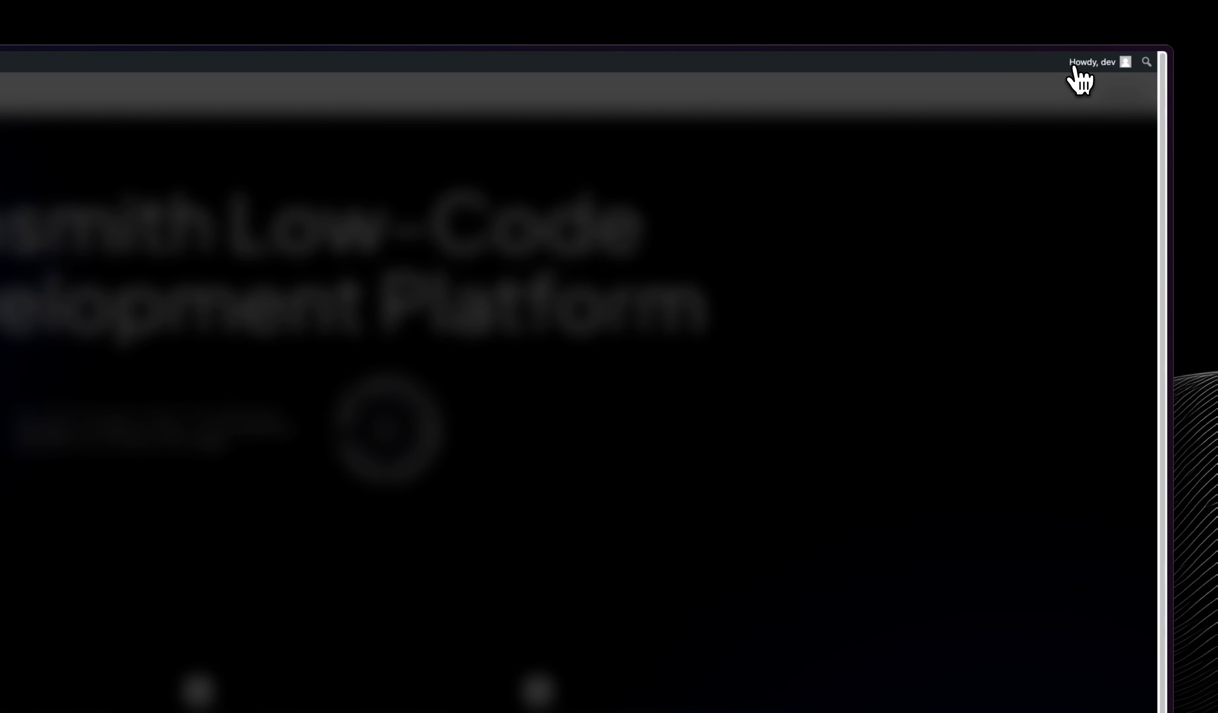
mouse_move(107, 288)
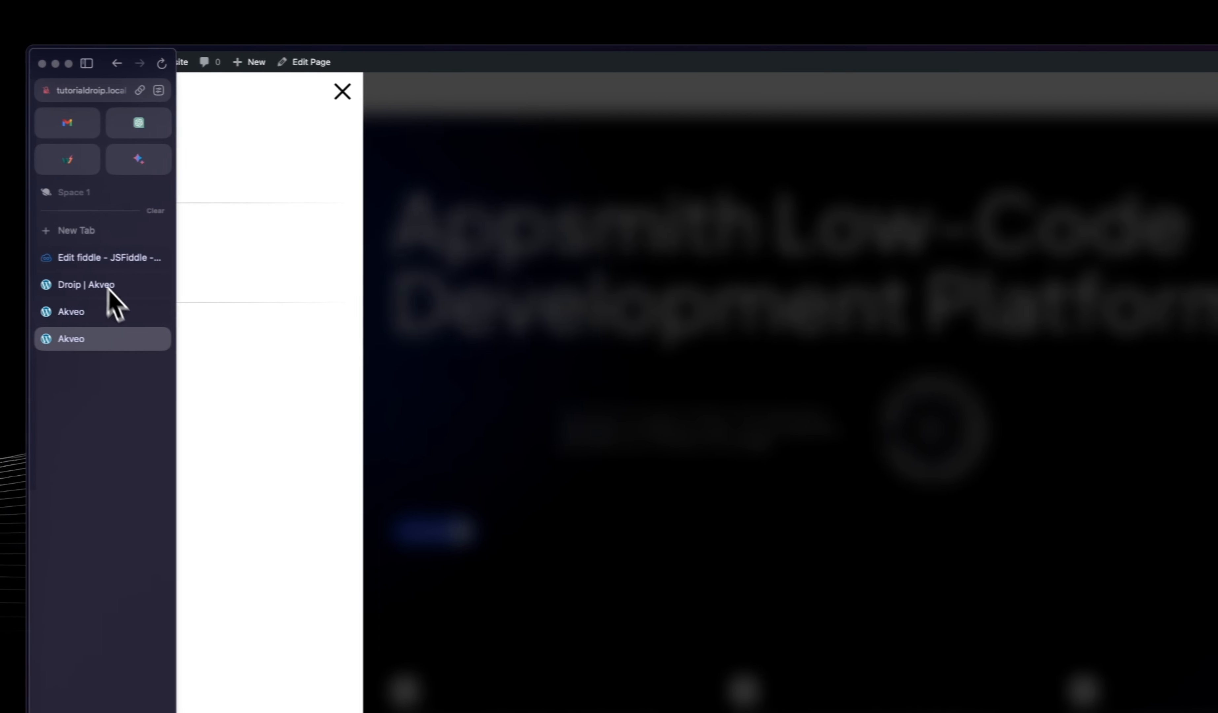
middle_click(98, 335)
middle_click(98, 311)
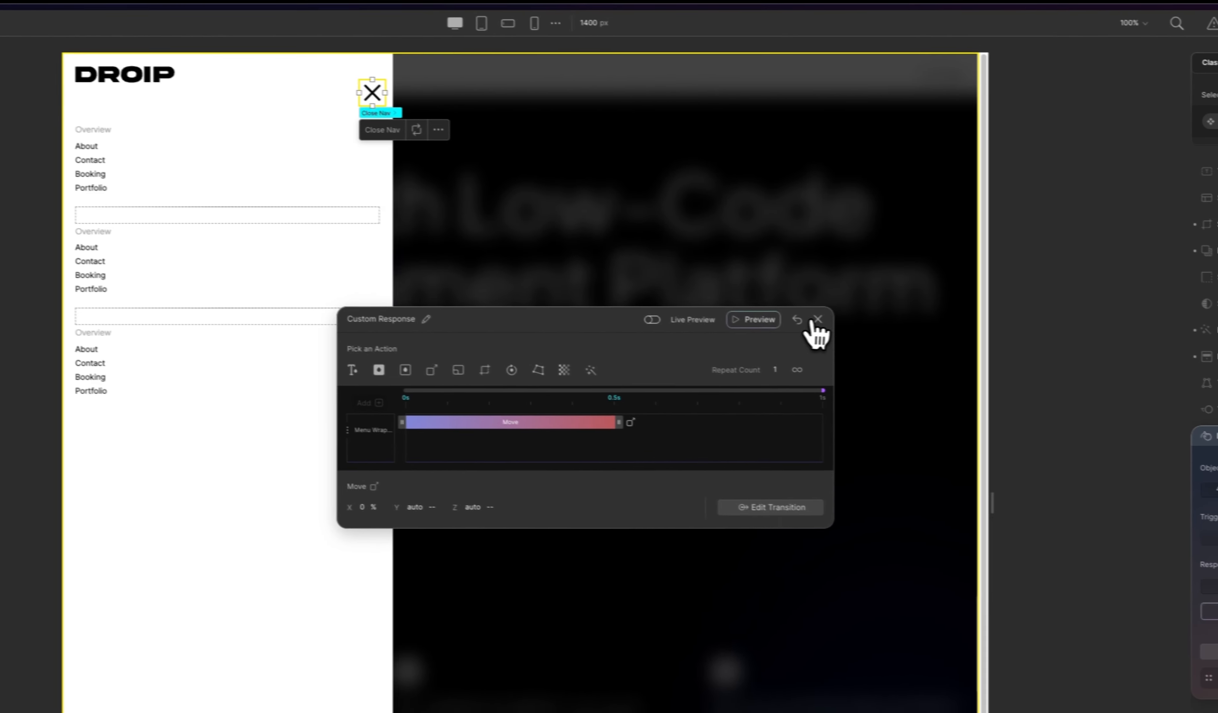
- Close the custom response editor and set the fixed Menu Wrapper's left position offset to -100%
click(1136, 360)
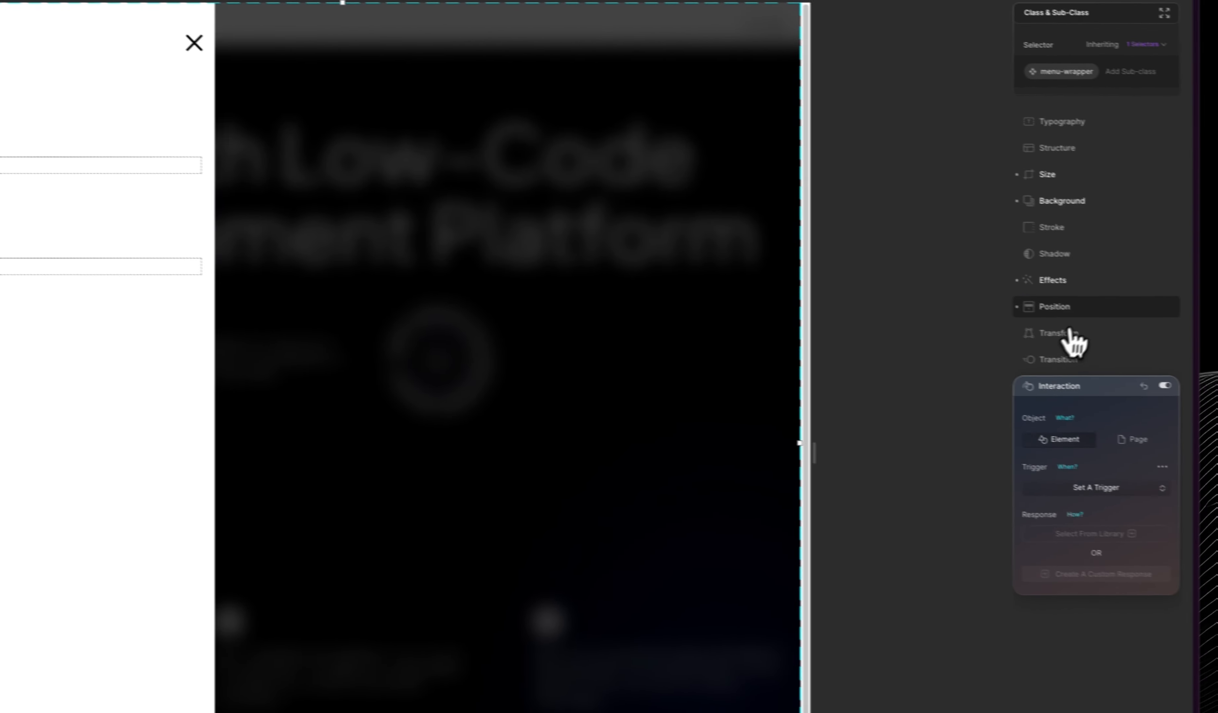
click(1053, 303)
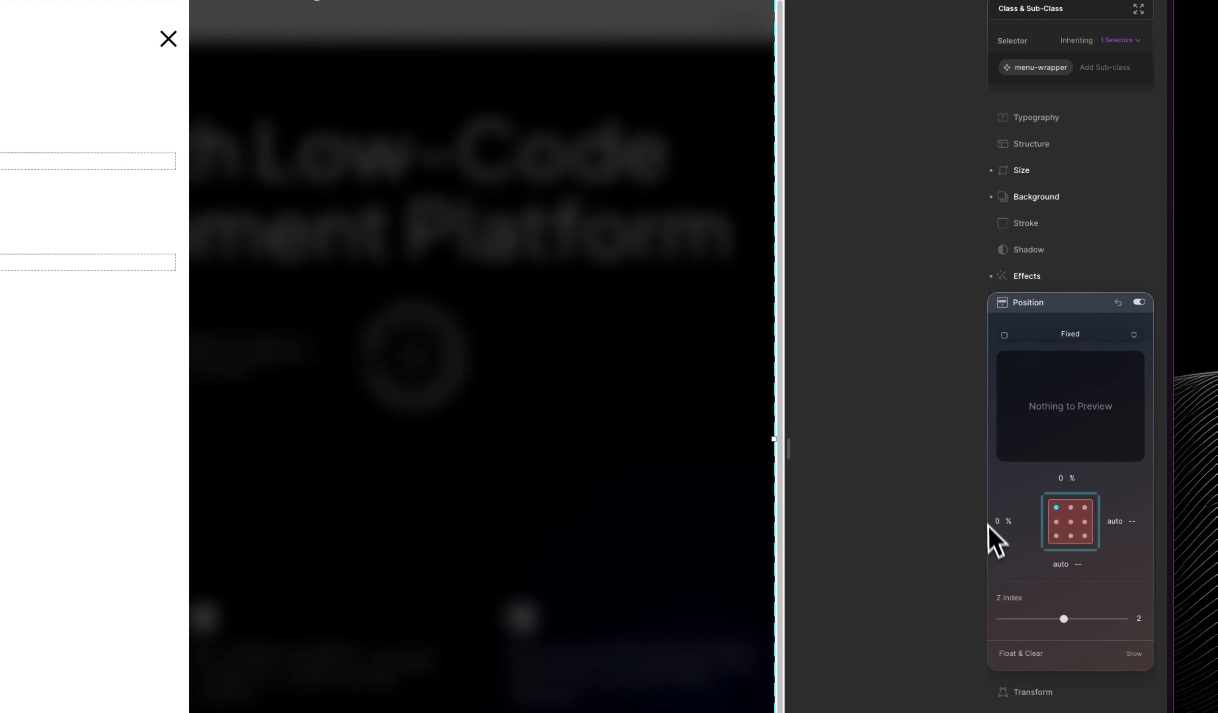
click(998, 521)
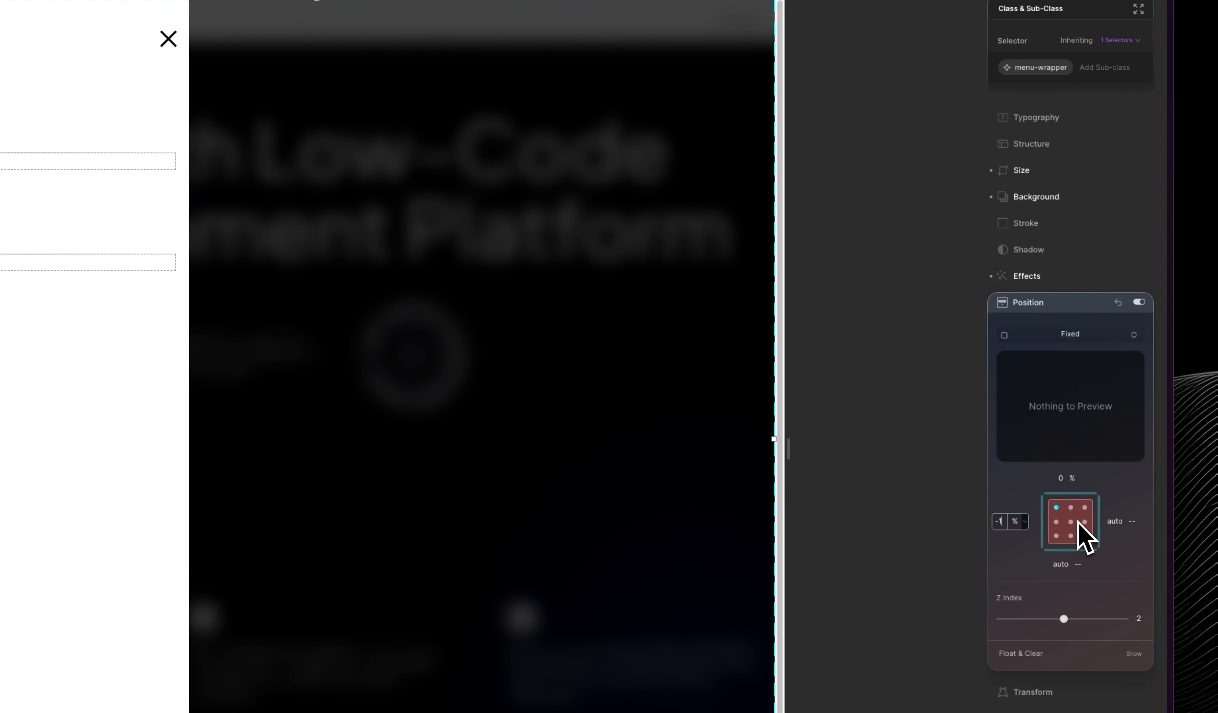
text(-100)
key(Return)
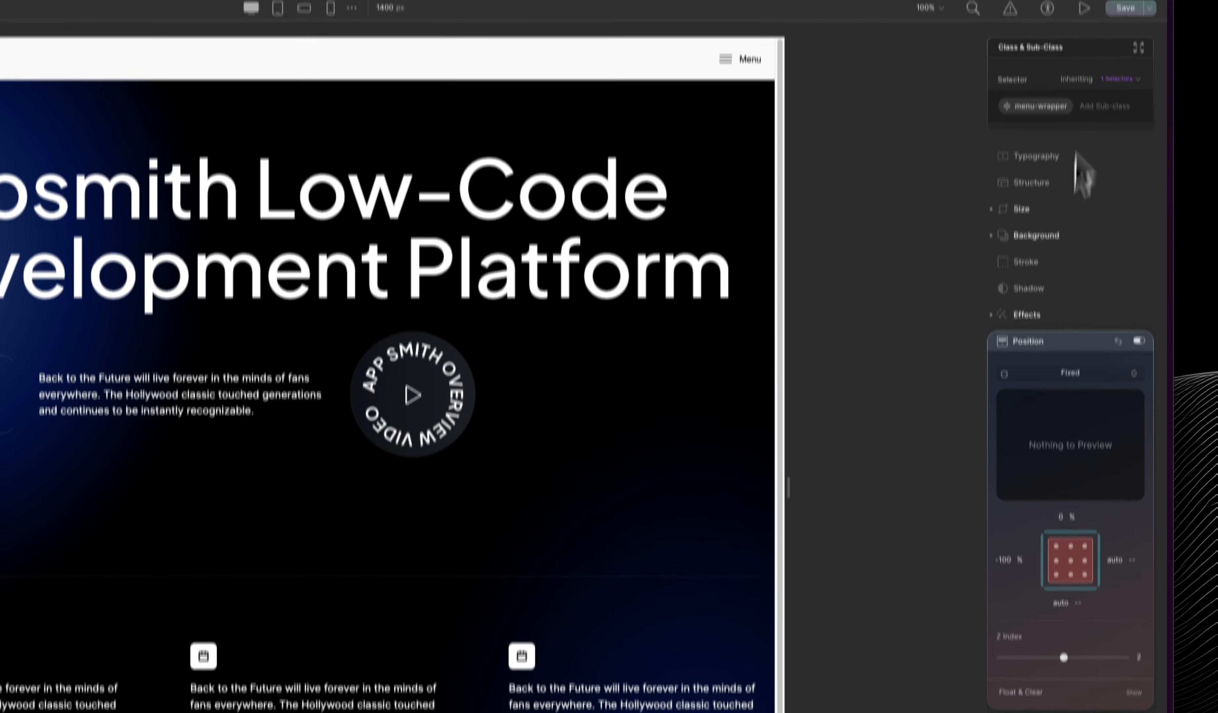
- Preview the page, test opening and closing the slide-out menu three times, and return to the Droip editor
click(1088, 66)
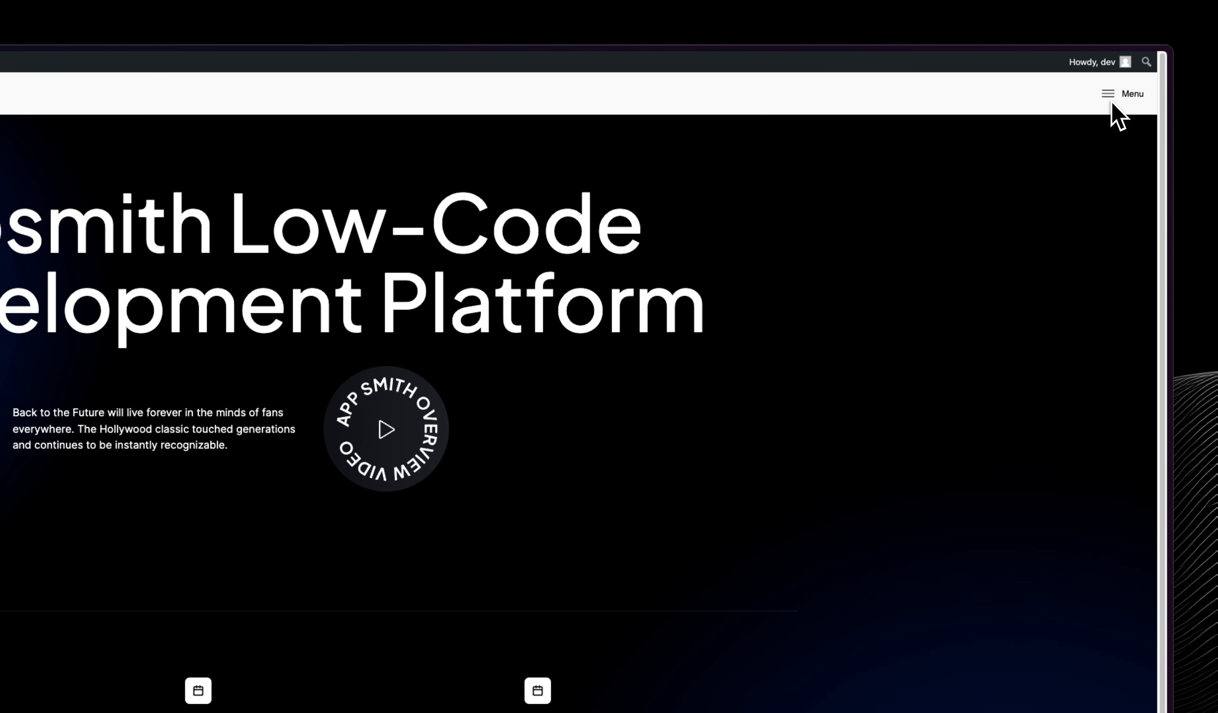
click(1112, 98)
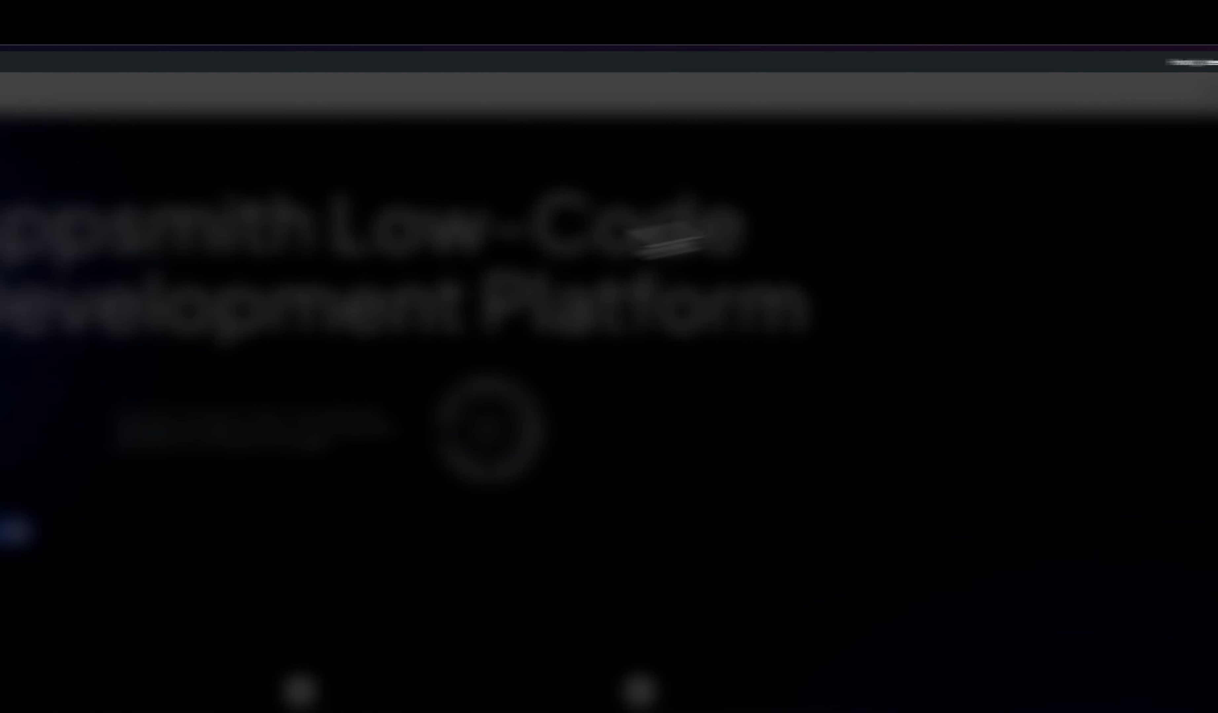
click(254, 94)
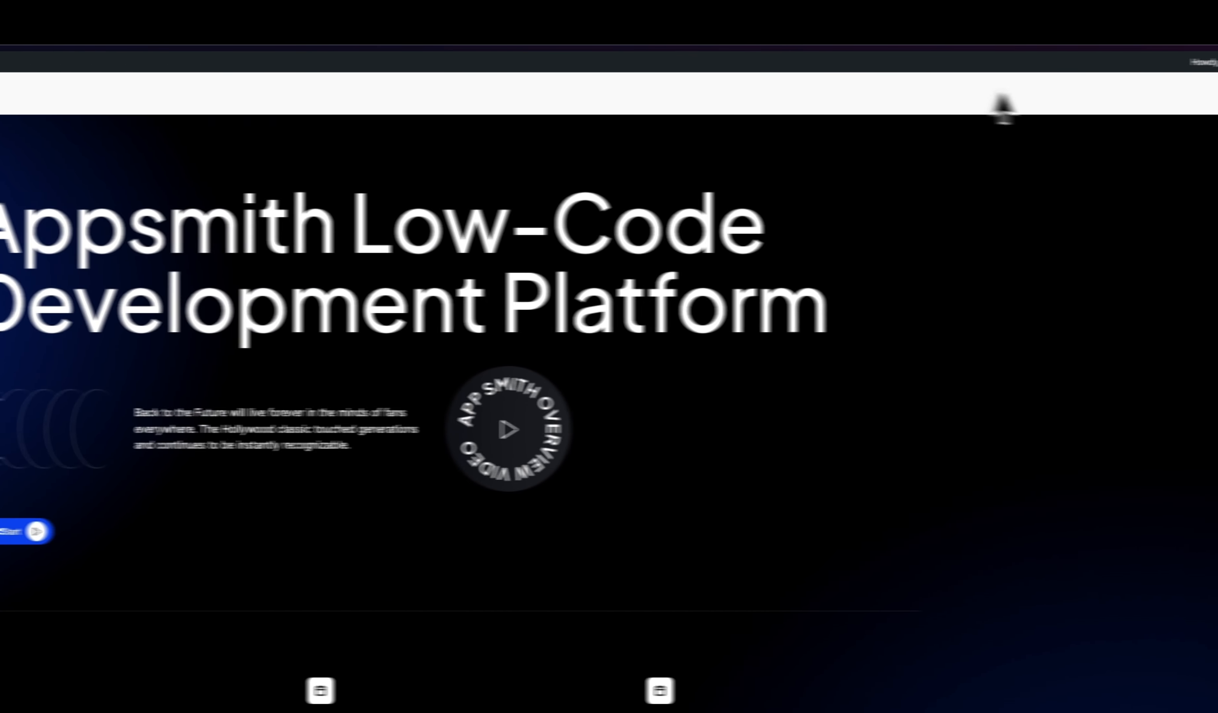
click(1117, 96)
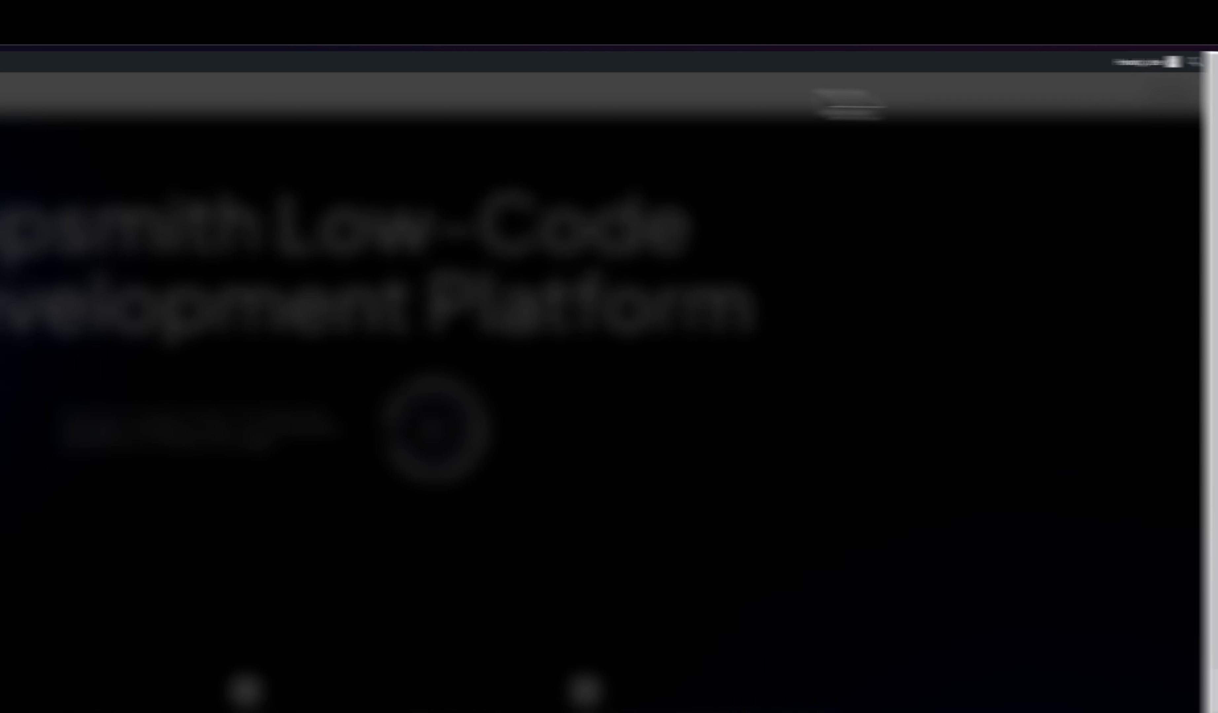
click(267, 92)
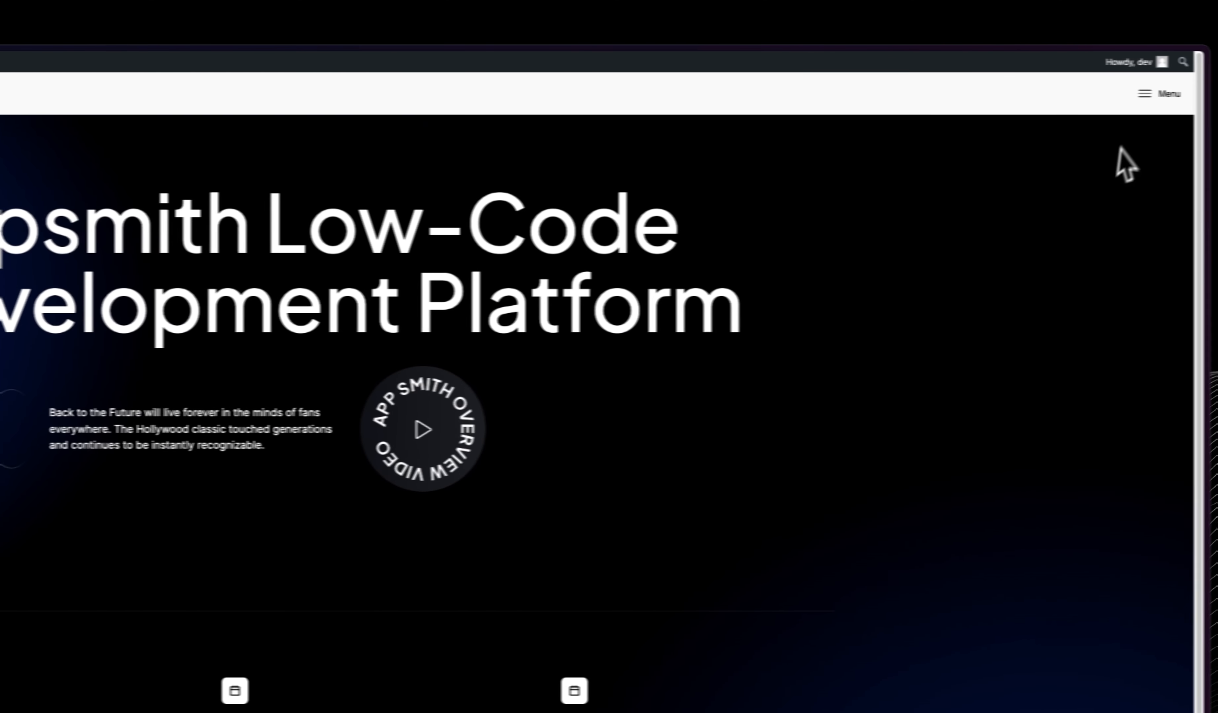
click(1141, 96)
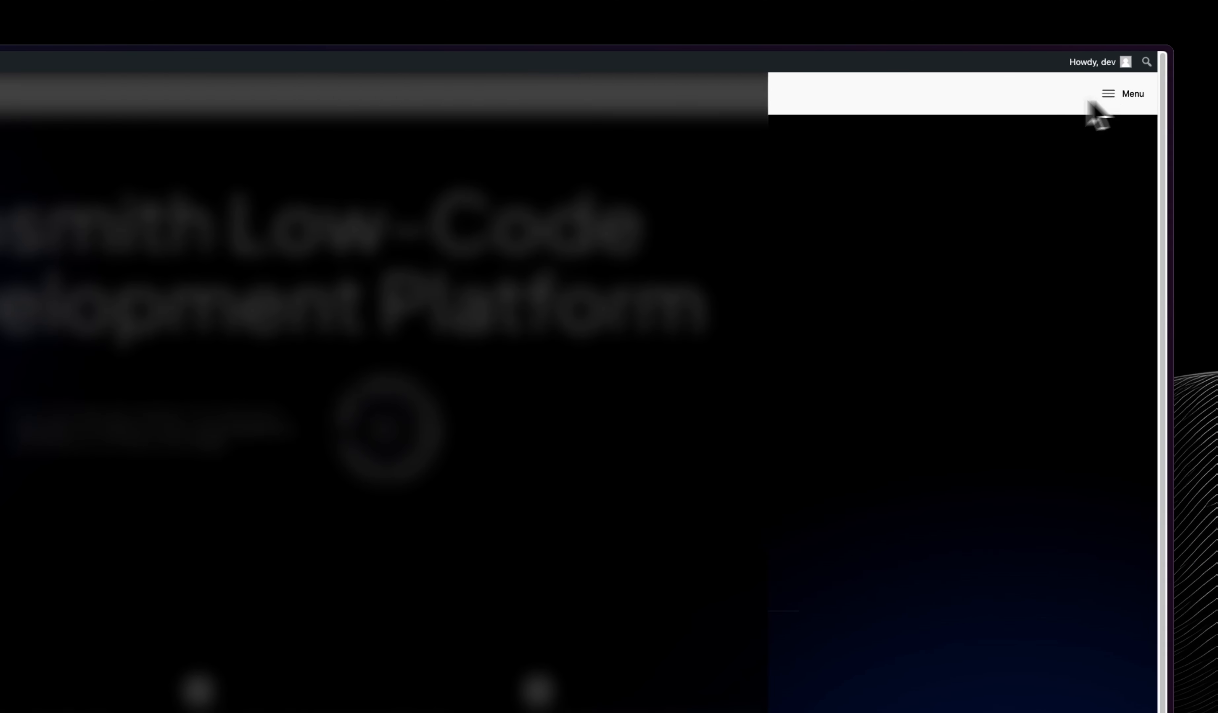
click(334, 104)
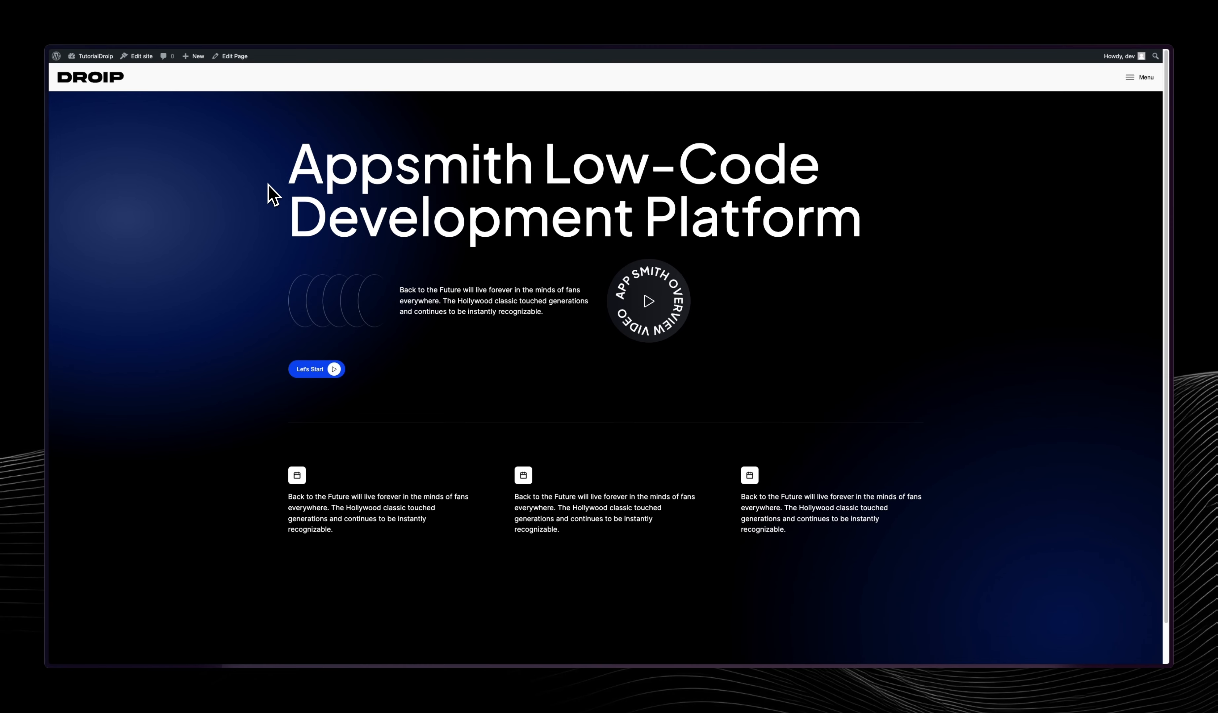
mouse_move(53, 120)
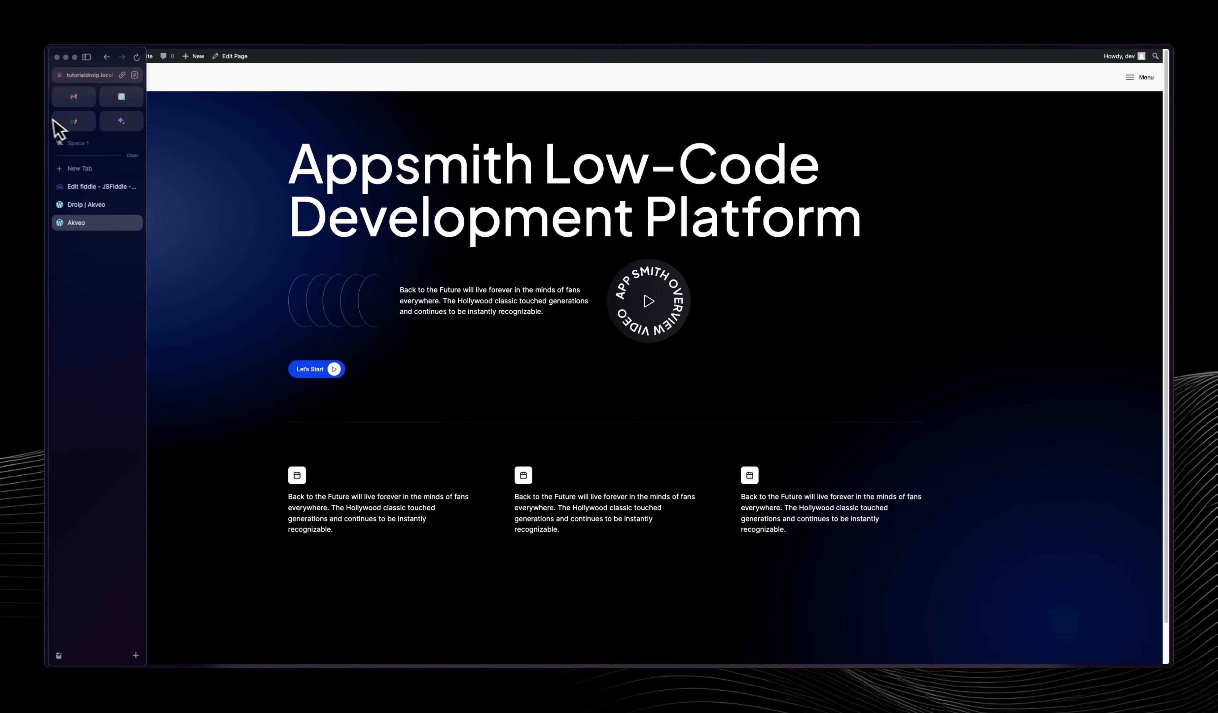
click(84, 204)
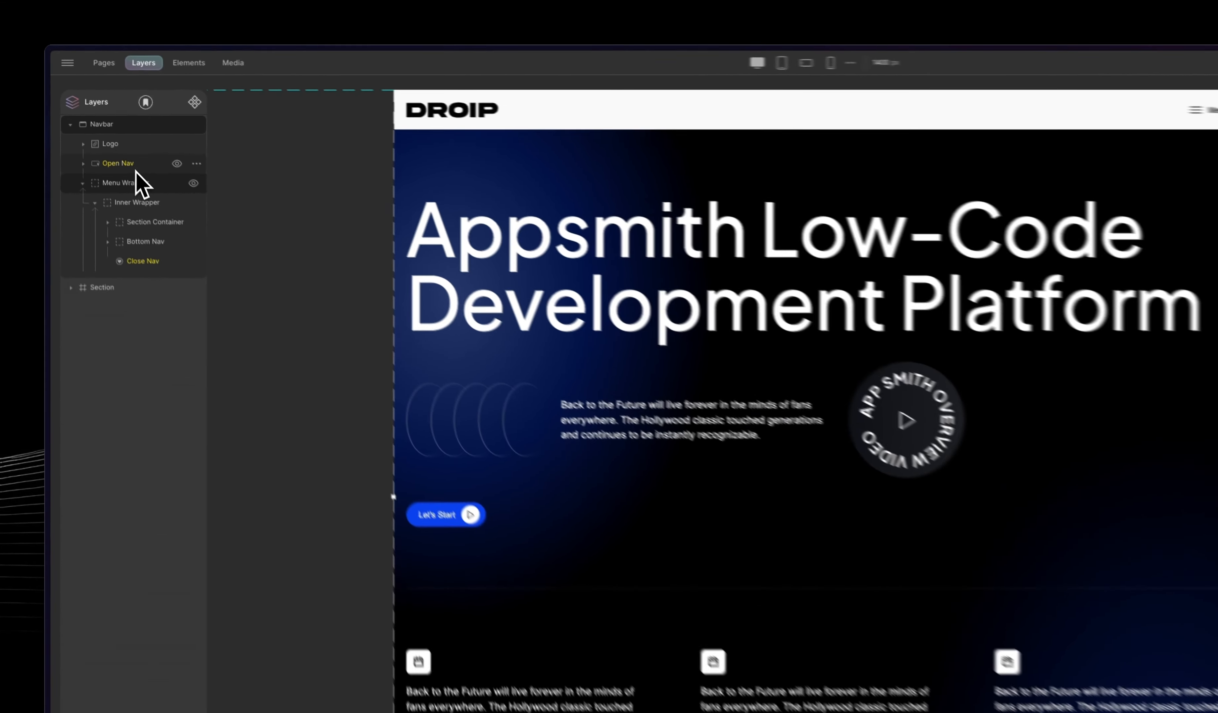
- Set the Open Nav element's cursor effect to Pointer
click(107, 133)
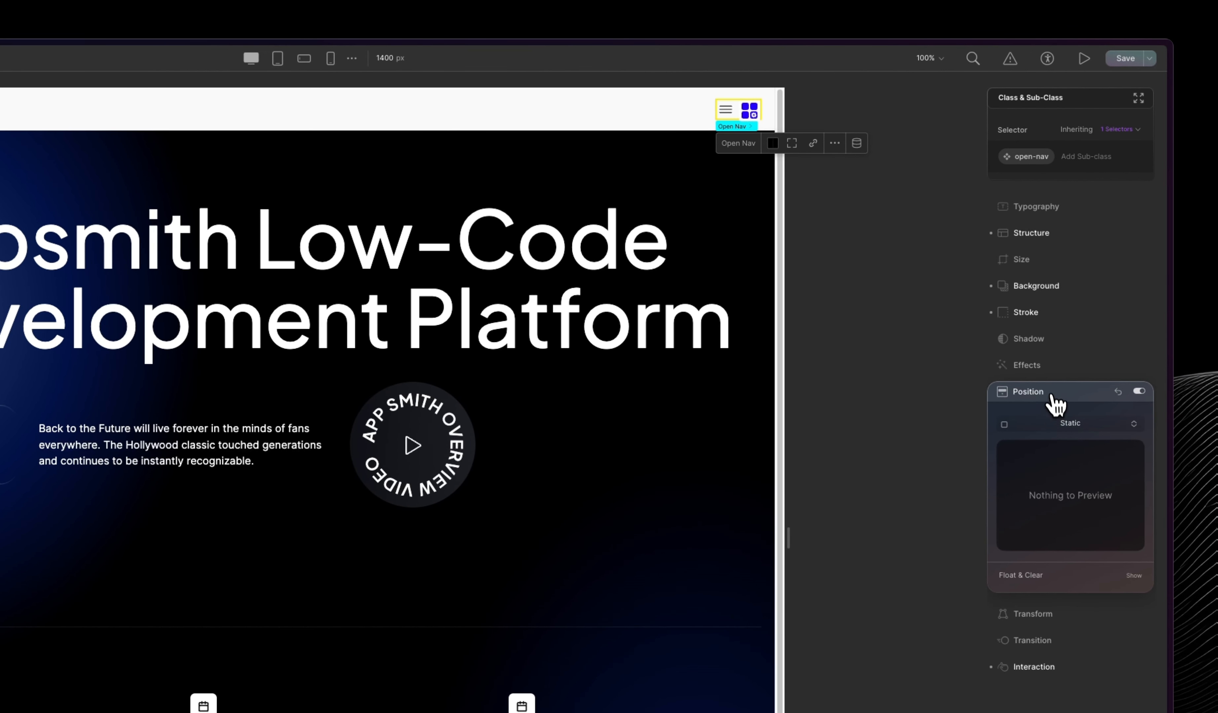
click(1053, 395)
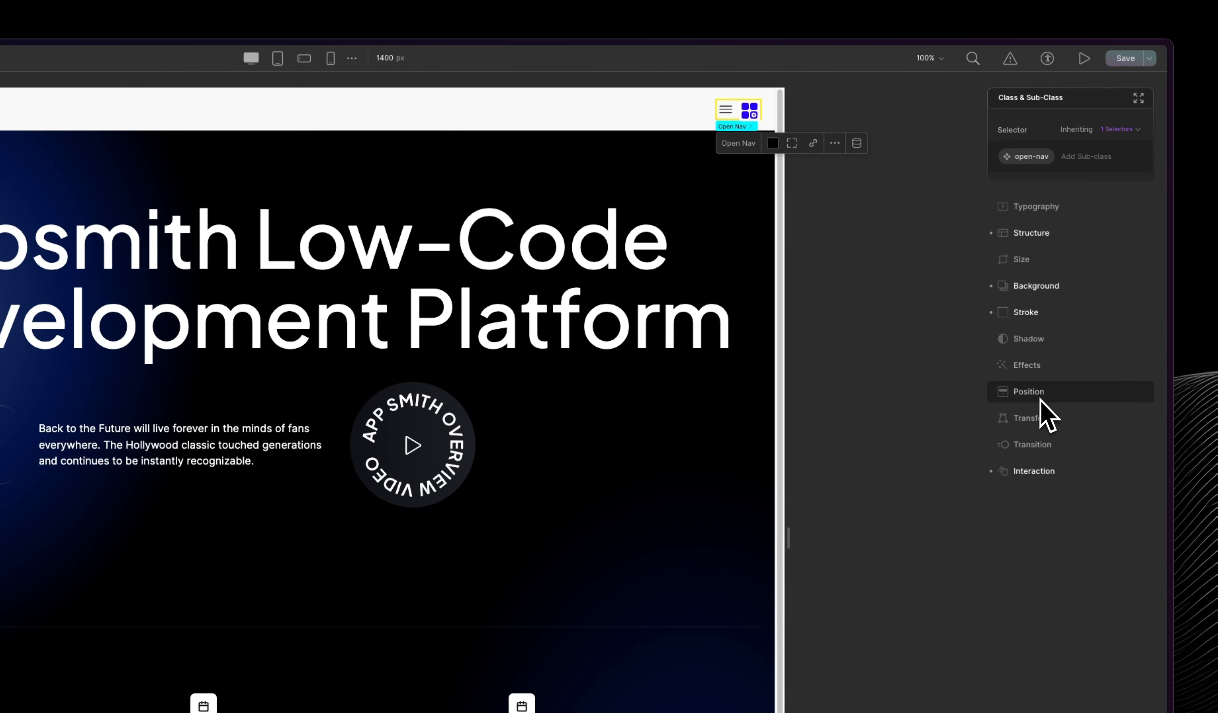
click(1041, 365)
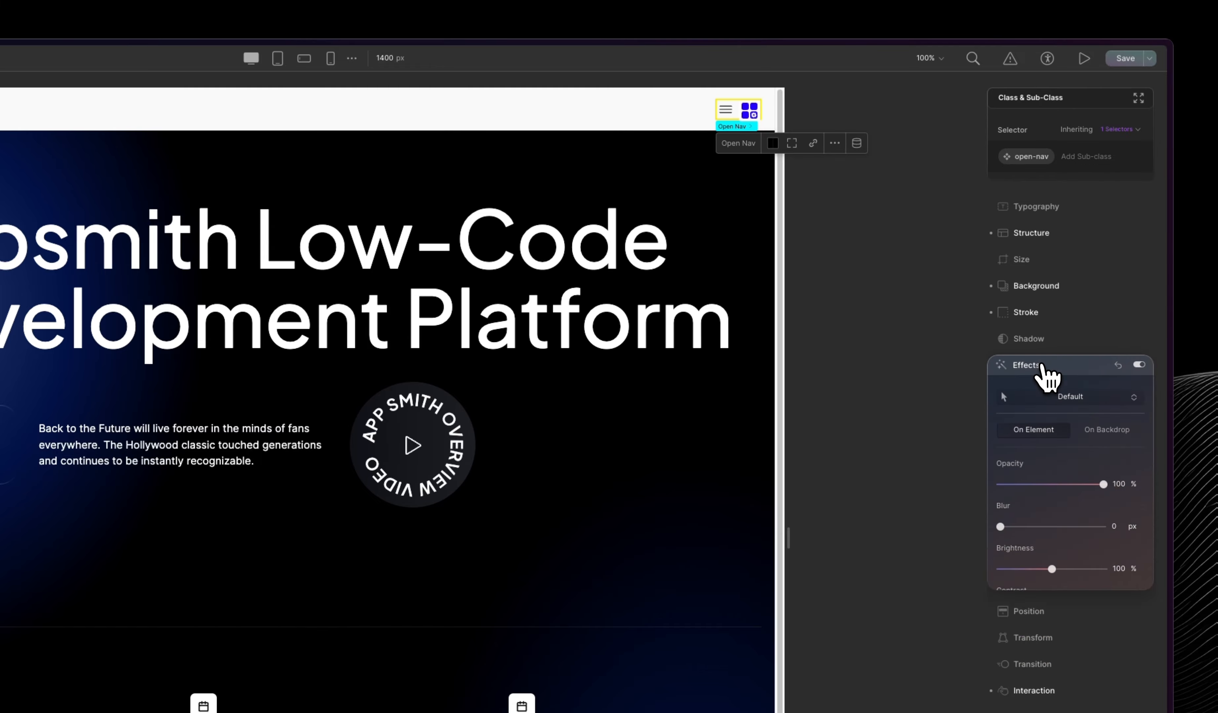
click(1086, 406)
scroll(1069, 489, down, 3)
click(1054, 421)
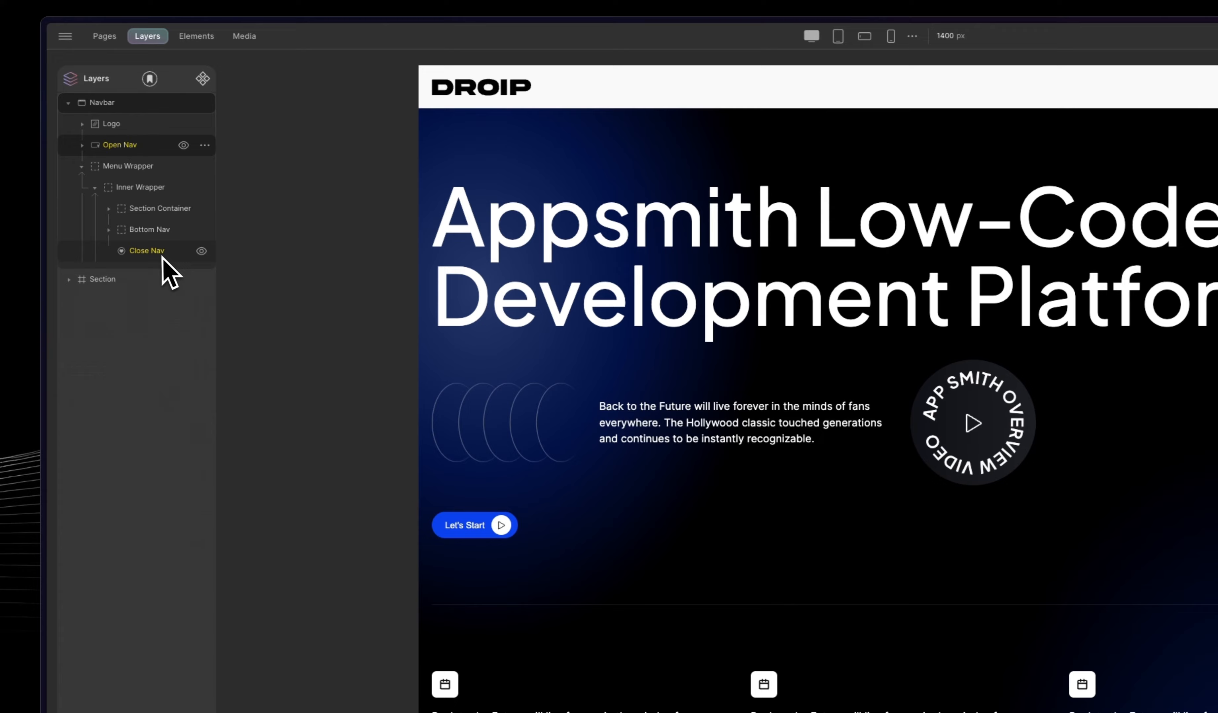
- Set the Close Nav icon's cursor effect to Pointer
click(165, 255)
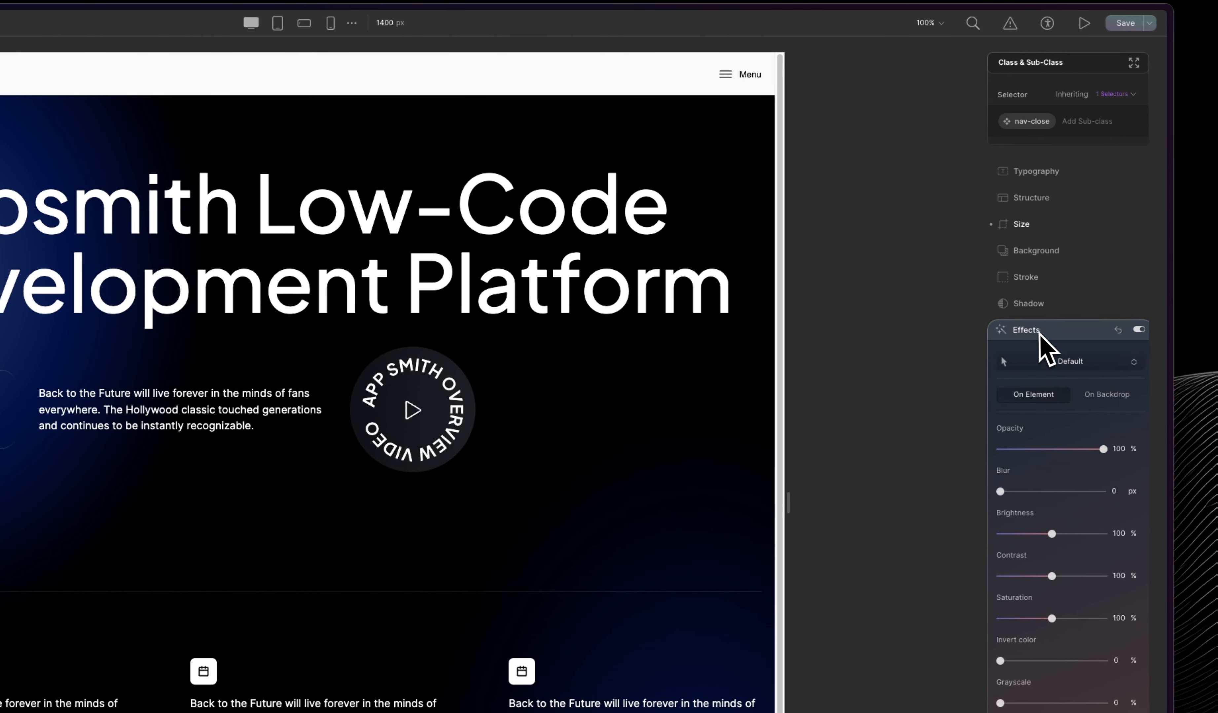
click(1043, 361)
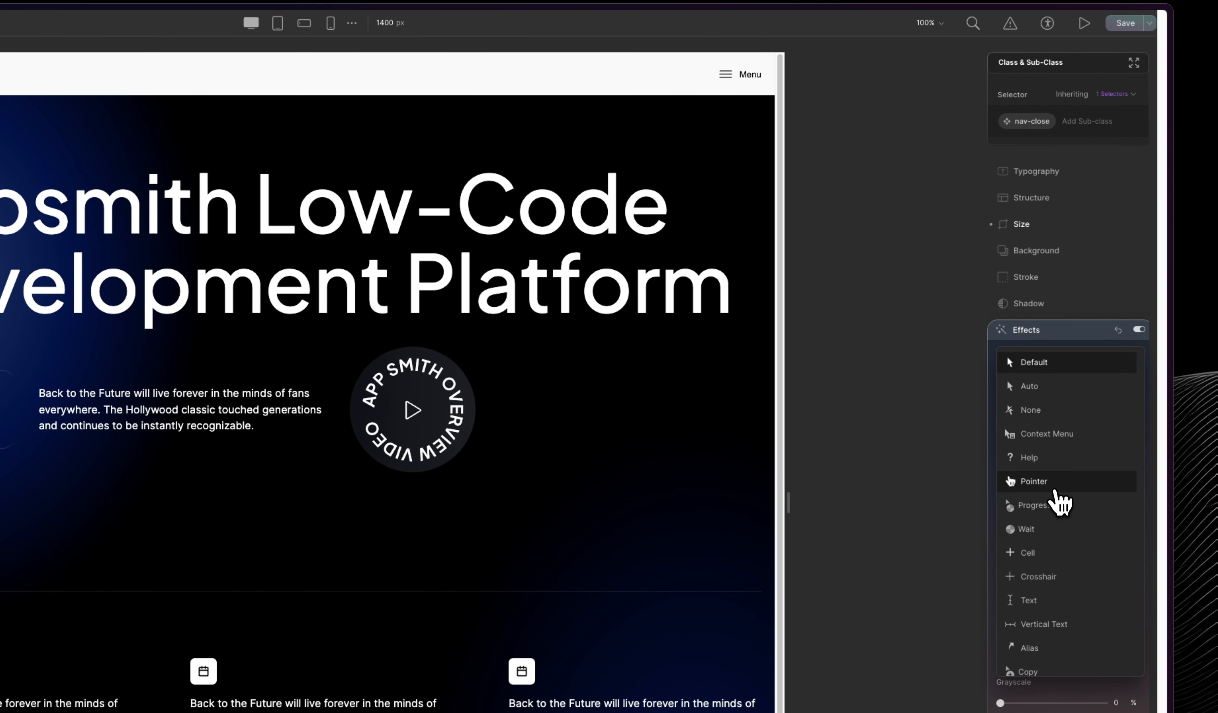
click(1055, 490)
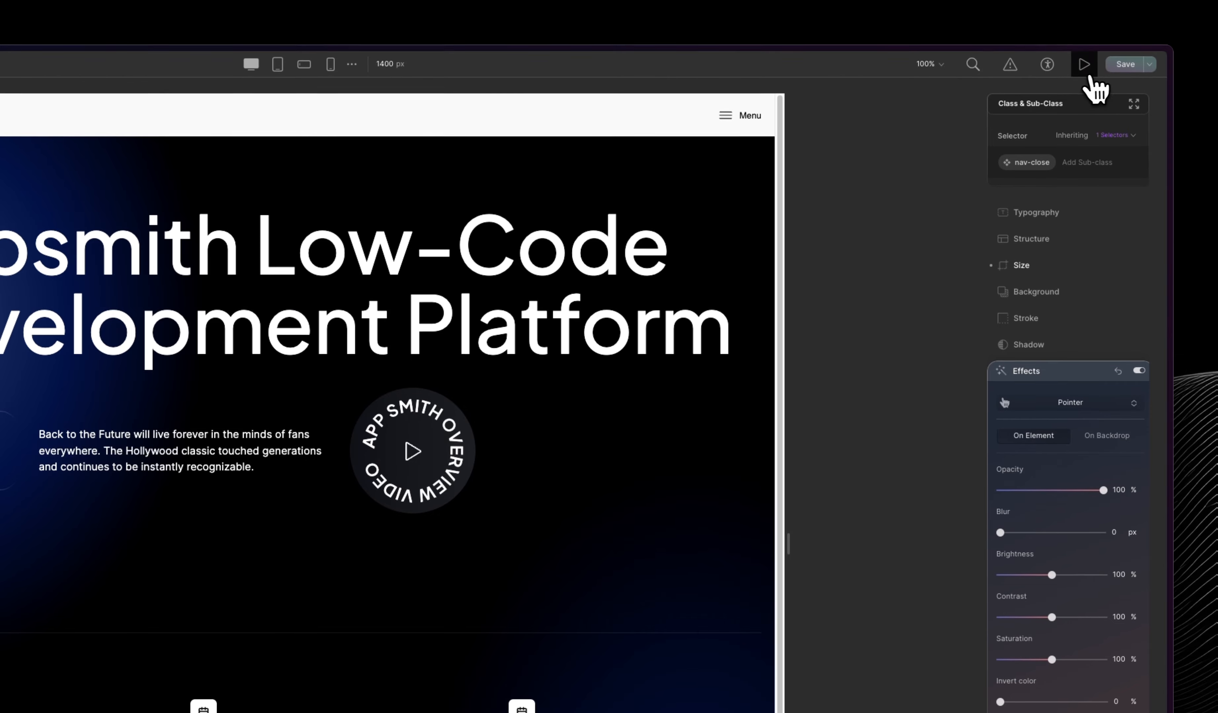
- Preview the page again and test the menu's open and close controls three times with the new cursors
click(1086, 68)
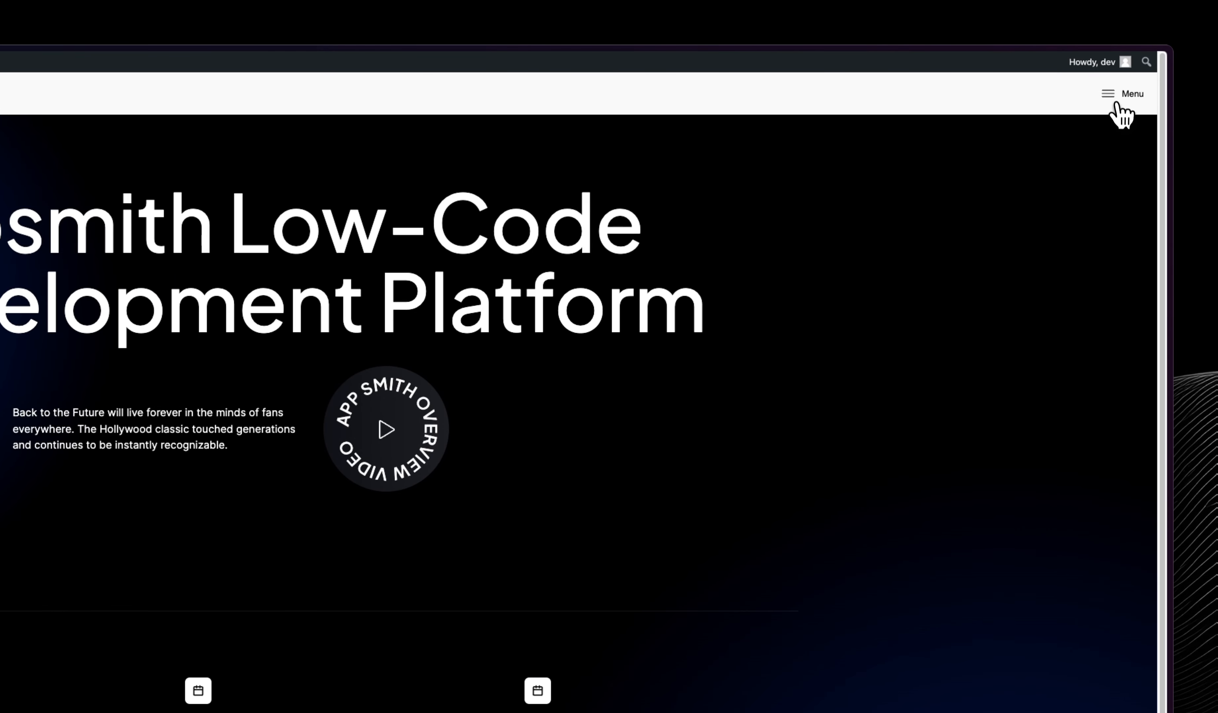
click(1118, 103)
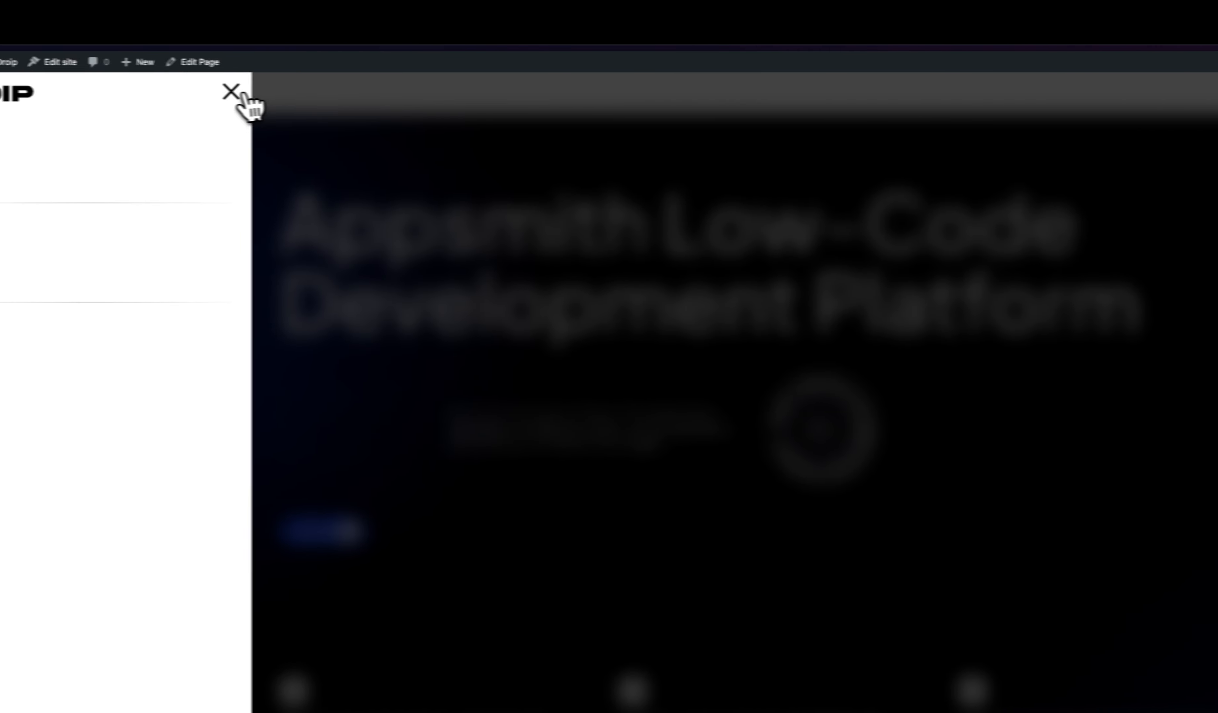
click(230, 92)
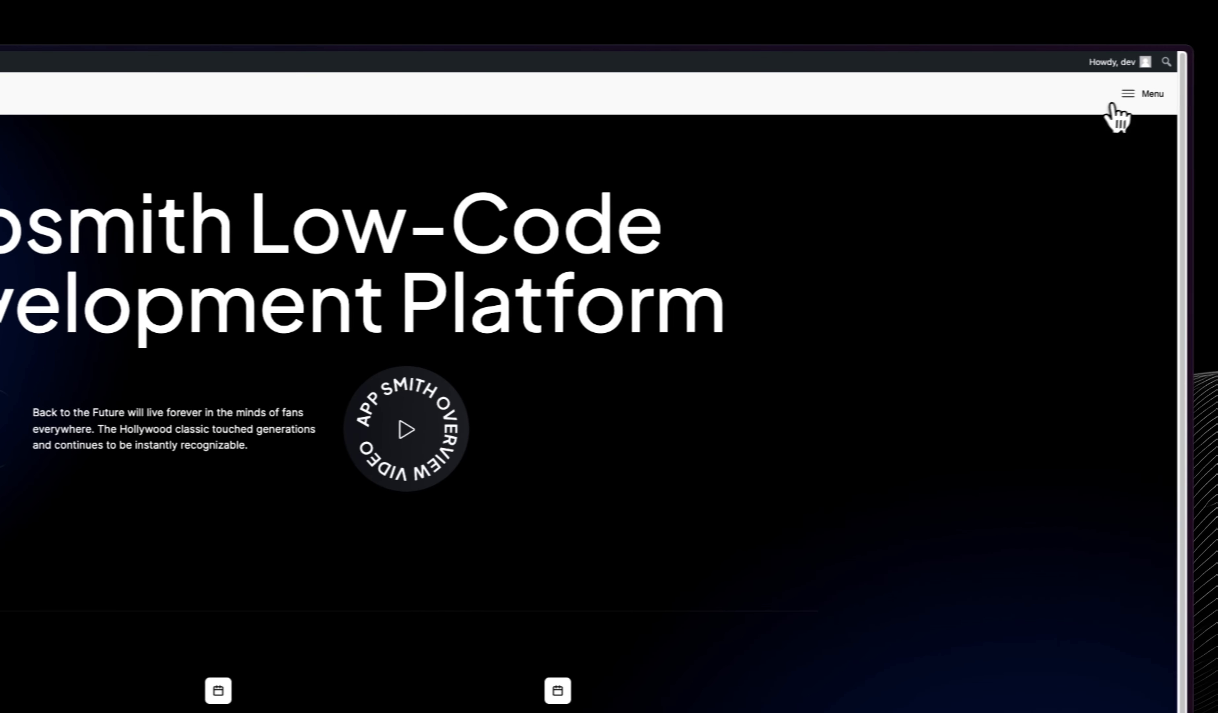
click(1113, 105)
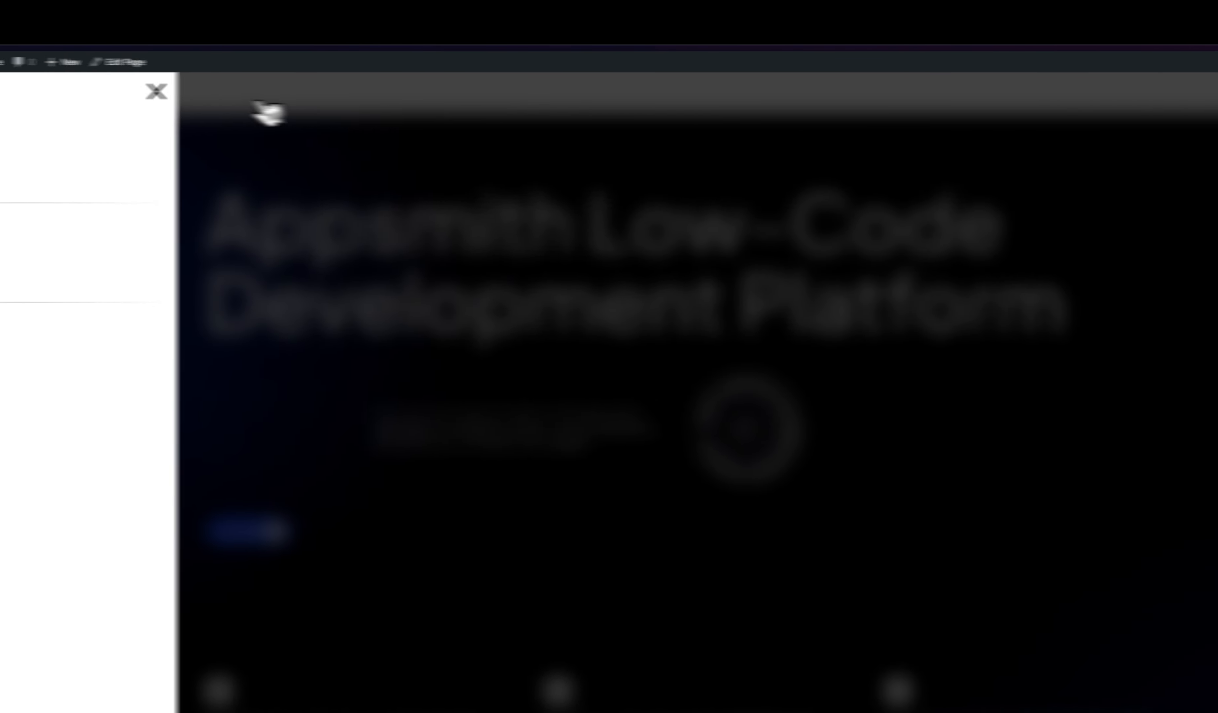
click(157, 92)
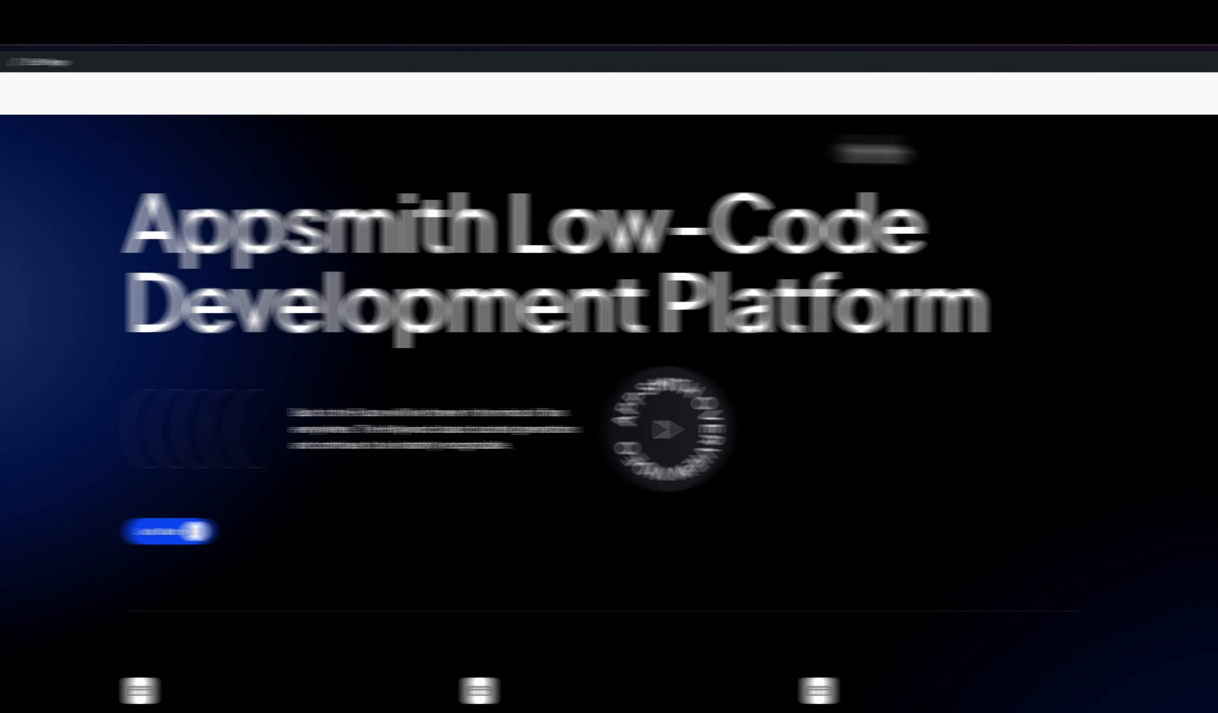
click(1144, 109)
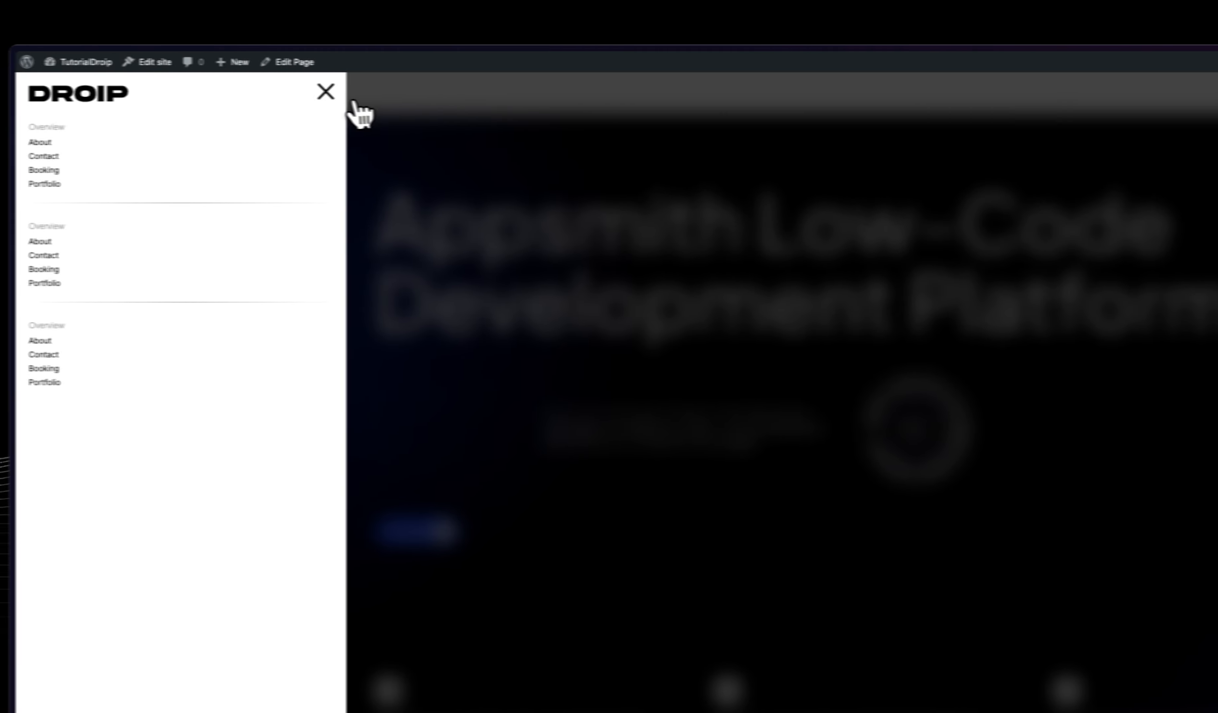
click(355, 104)
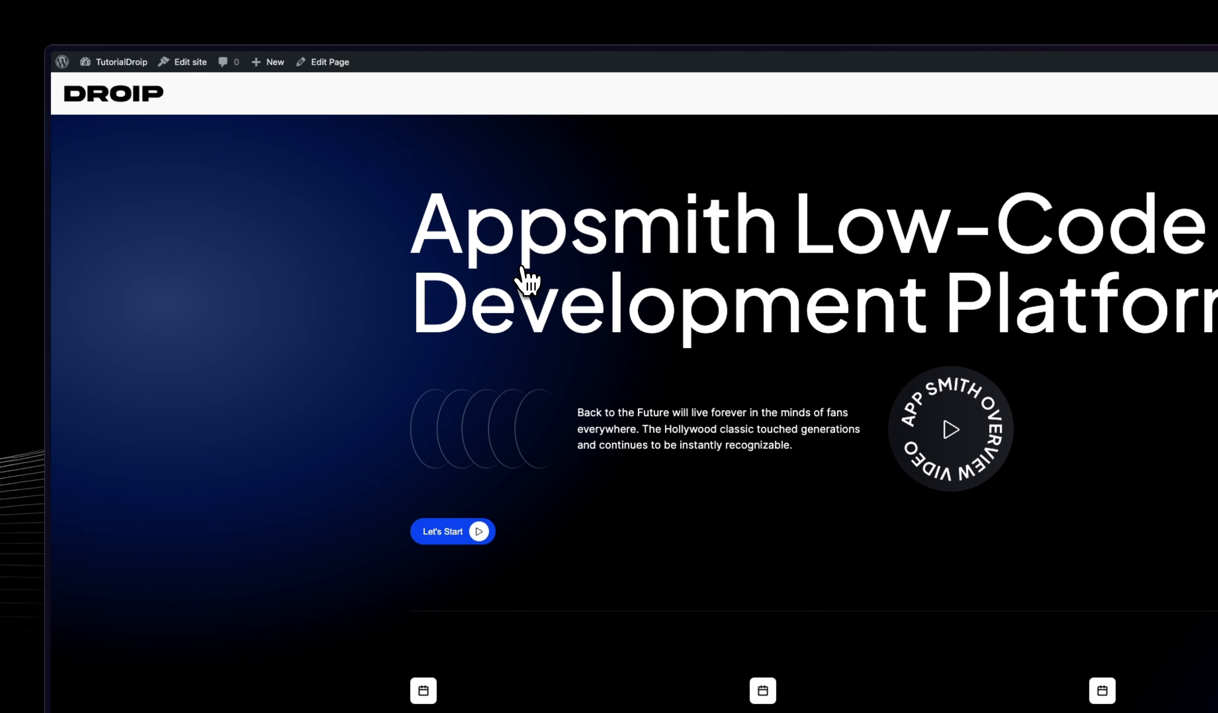
- Close both Akveo preview tabs and return to the Droip editor
mouse_move(90, 258)
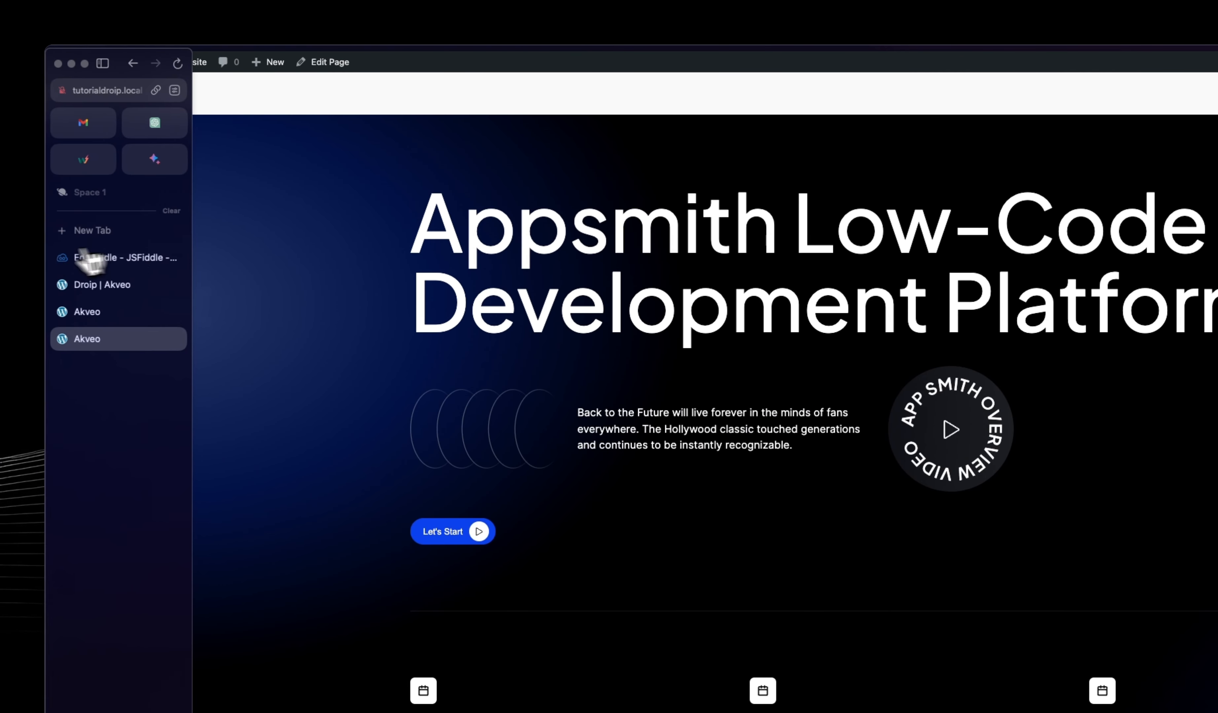
middle_click(99, 321)
middle_click(99, 320)
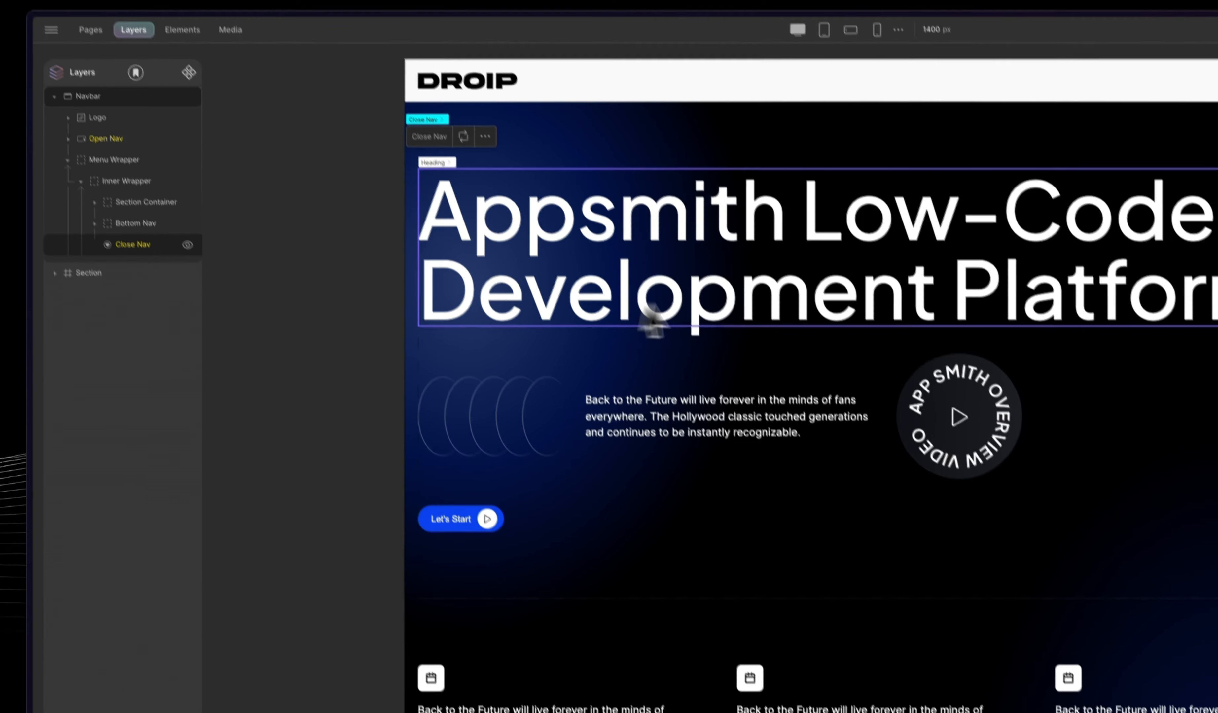